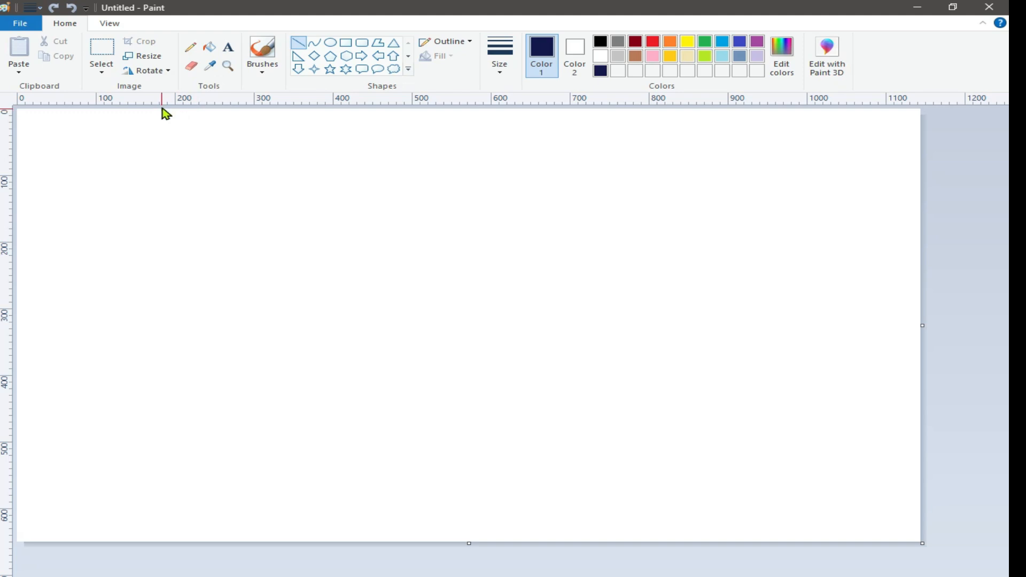
Draw two solid-colour navy lines forming a V below the canvas's top edge and fill the enclosed triangle with the same navy
{"action": "left_click", "coordinate": [446, 41]}
{"action": "left_click", "coordinate": [462, 73]}
{"action": "left_click_drag", "start_coordinate": [156, 110], "coordinate": [386, 217]}
{"action": "left_click_drag", "start_coordinate": [155, 110], "coordinate": [146, 107]}
{"action": "mouse_move", "coordinate": [702, 109]}
{"action": "left_mouse_down"}
{"action": "mouse_move", "coordinate": [679, 126]}
{"action": "mouse_move", "coordinate": [383, 216]}
{"action": "left_mouse_up"}
{"action": "left_click", "coordinate": [209, 47]}
{"action": "left_click", "coordinate": [333, 141]}
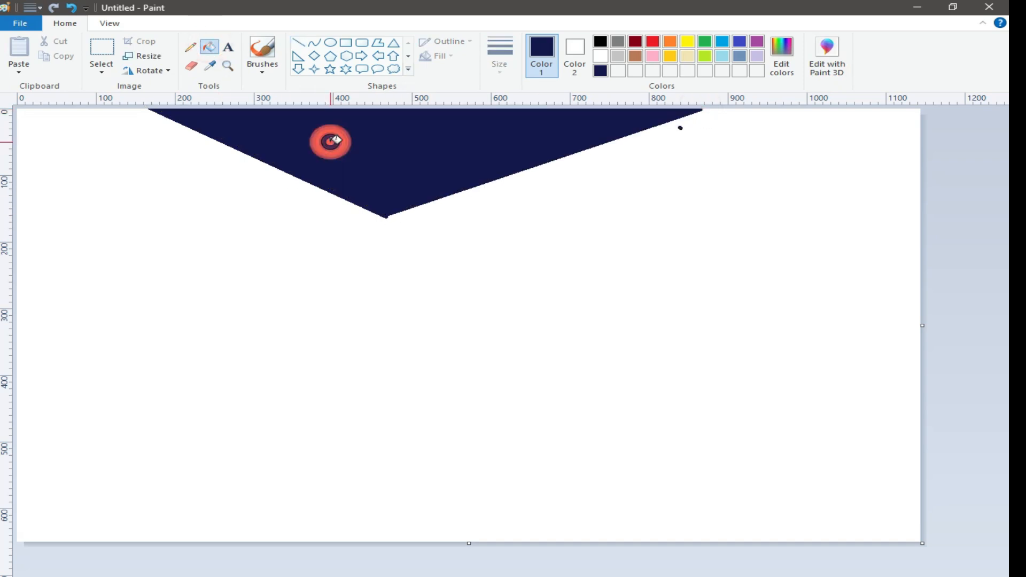
Mix a brighter blue and draw a wider V from the canvas's top corners to about 500, 230 px, filling the band around the navy triangle
{"action": "left_click", "coordinate": [784, 64]}
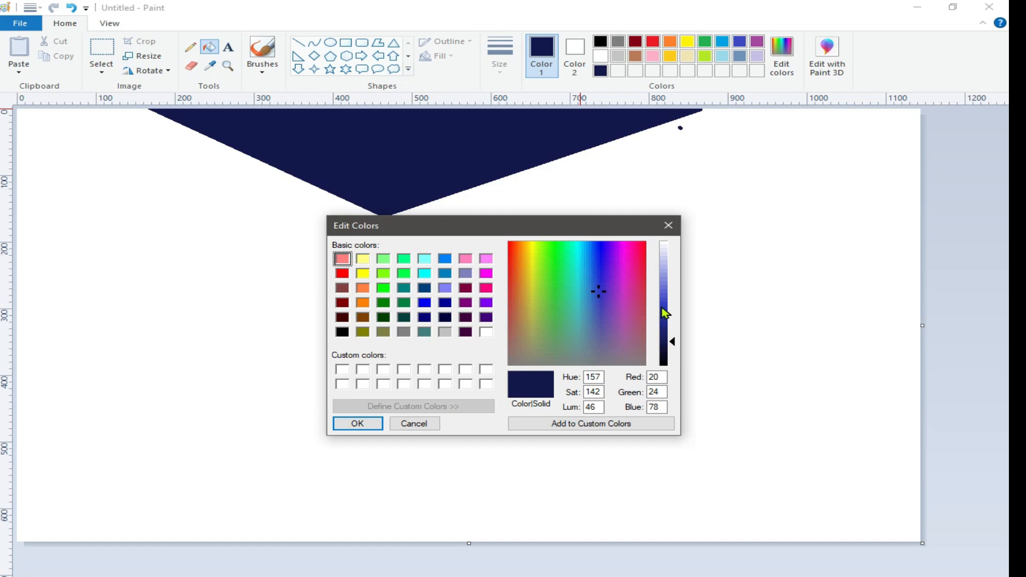
{"action": "mouse_move", "coordinate": [664, 321]}
{"action": "left_mouse_down"}
{"action": "mouse_move", "coordinate": [666, 295]}
{"action": "mouse_move", "coordinate": [667, 316]}
{"action": "left_mouse_up"}
{"action": "left_click", "coordinate": [357, 423]}
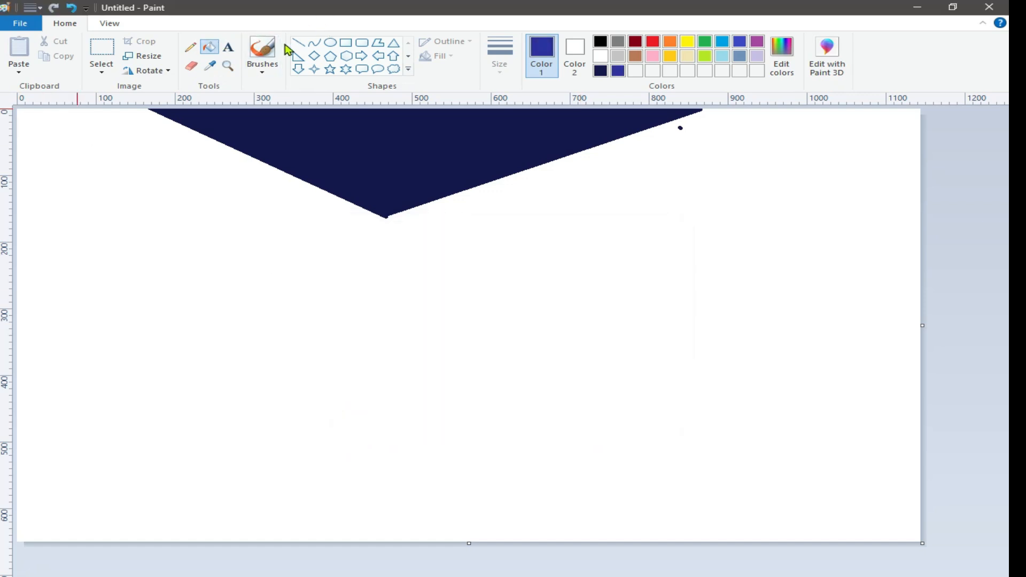
{"action": "left_click", "coordinate": [298, 43]}
{"action": "left_click_drag", "start_coordinate": [18, 111], "coordinate": [416, 264]}
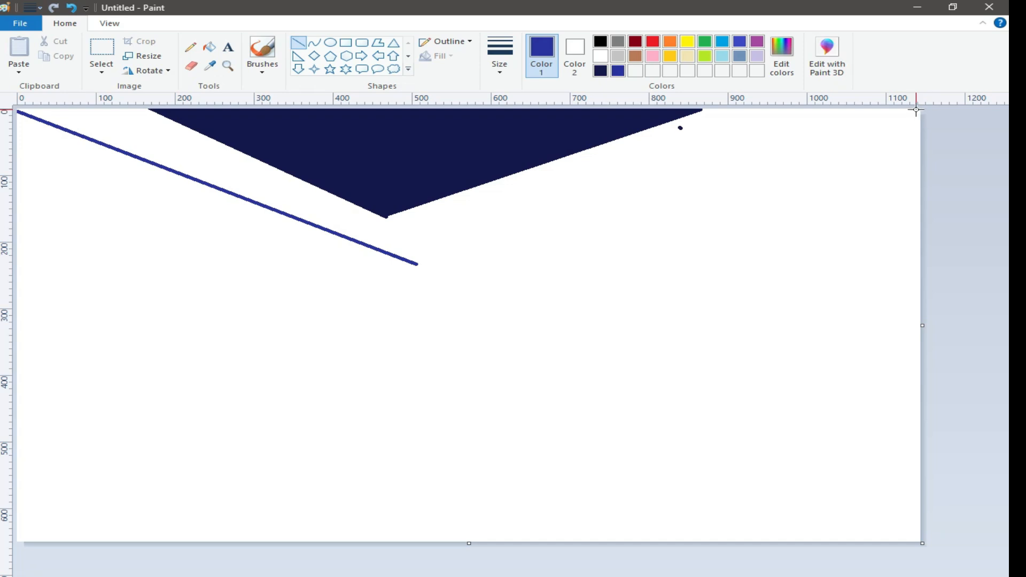
{"action": "left_click_drag", "start_coordinate": [920, 110], "coordinate": [414, 263]}
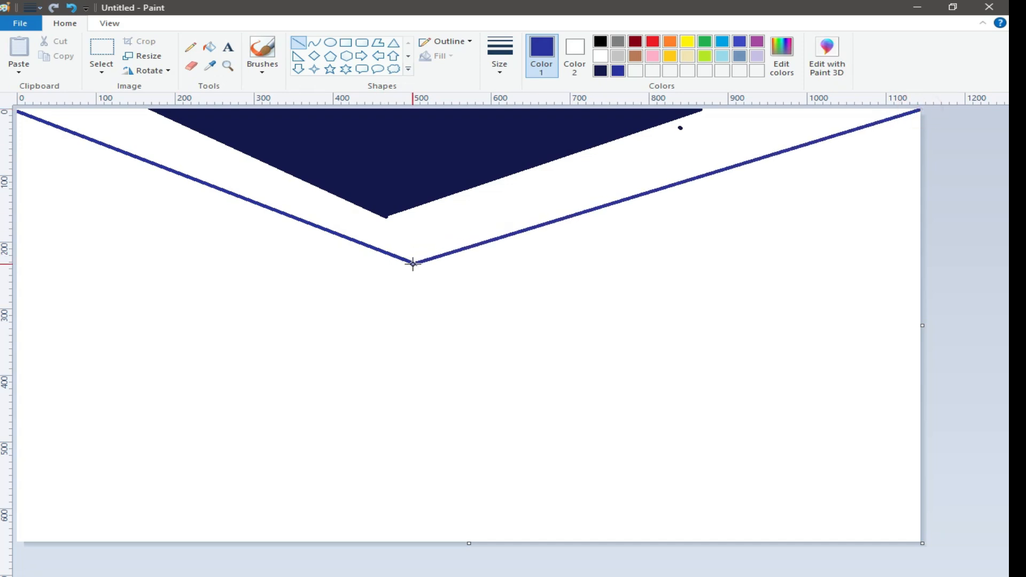
{"action": "left_click", "coordinate": [209, 47]}
{"action": "left_click", "coordinate": [475, 203]}
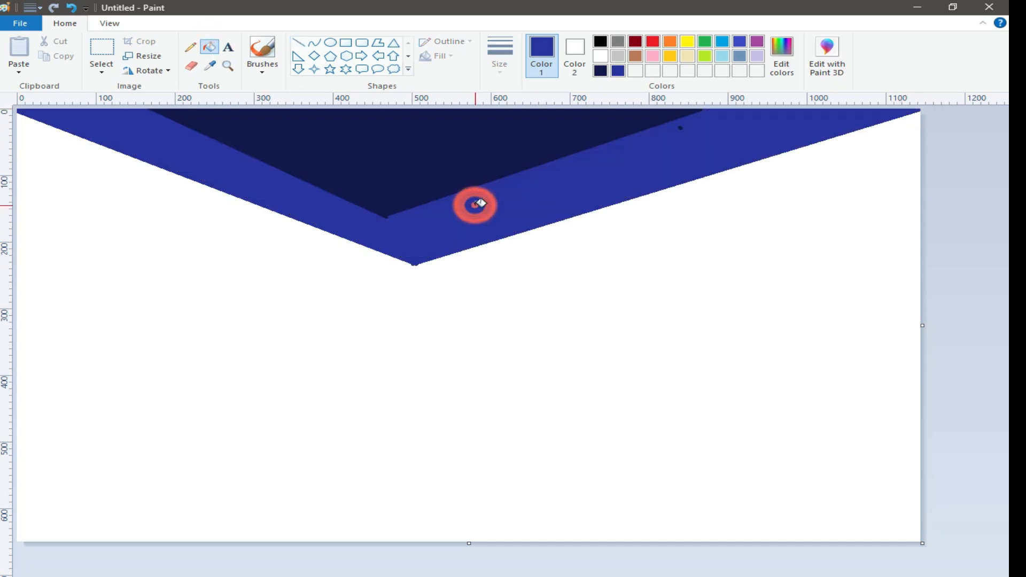
Mix a light blue of RGB 100, 108, 217 and draw a lower V spanning the canvas width, filling the band beneath the medium blue
{"action": "left_click", "coordinate": [798, 48]}
{"action": "left_click", "coordinate": [668, 290]}
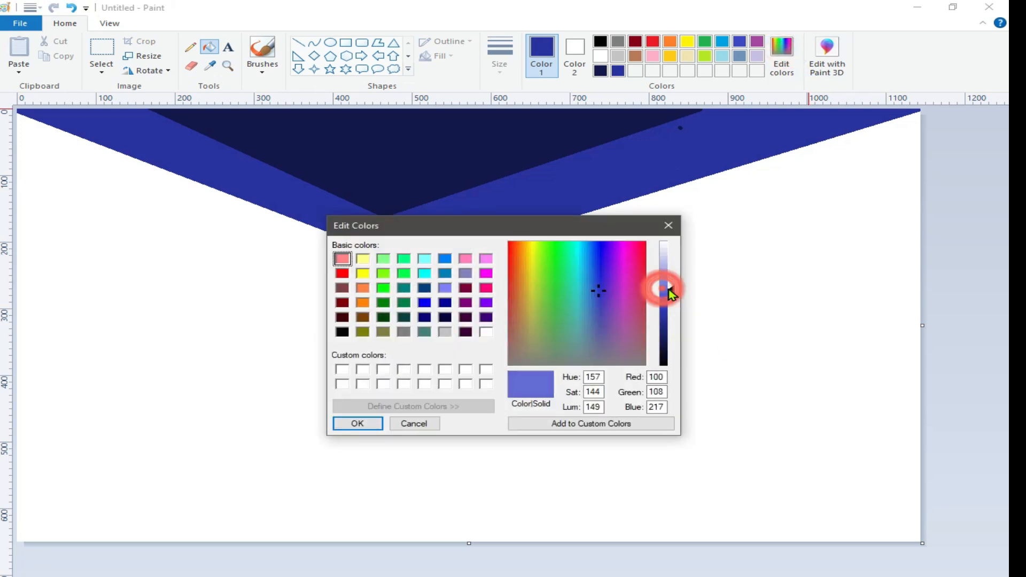
{"action": "left_click", "coordinate": [356, 423]}
{"action": "left_click", "coordinate": [297, 43]}
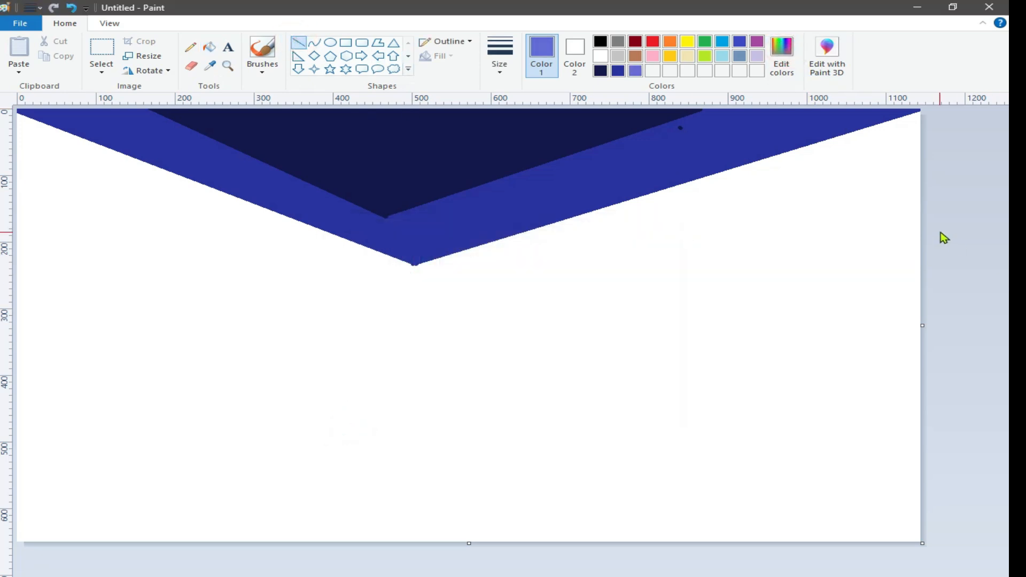
{"action": "left_click_drag", "start_coordinate": [918, 230], "coordinate": [440, 383]}
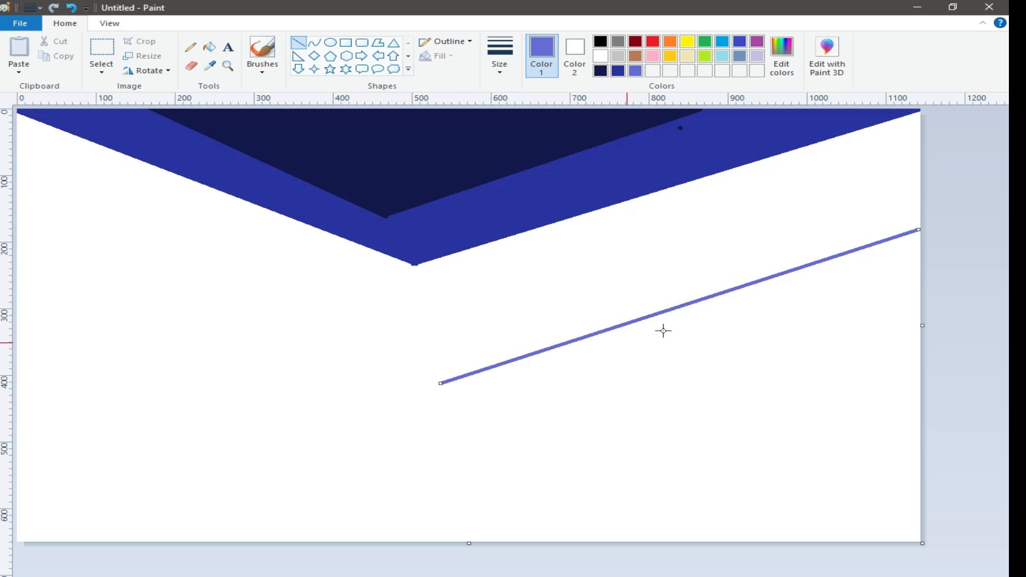
{"action": "left_click_drag", "start_coordinate": [918, 230], "coordinate": [920, 216]}
{"action": "left_click_drag", "start_coordinate": [439, 383], "coordinate": [419, 362]}
{"action": "left_click", "coordinate": [989, 284]}
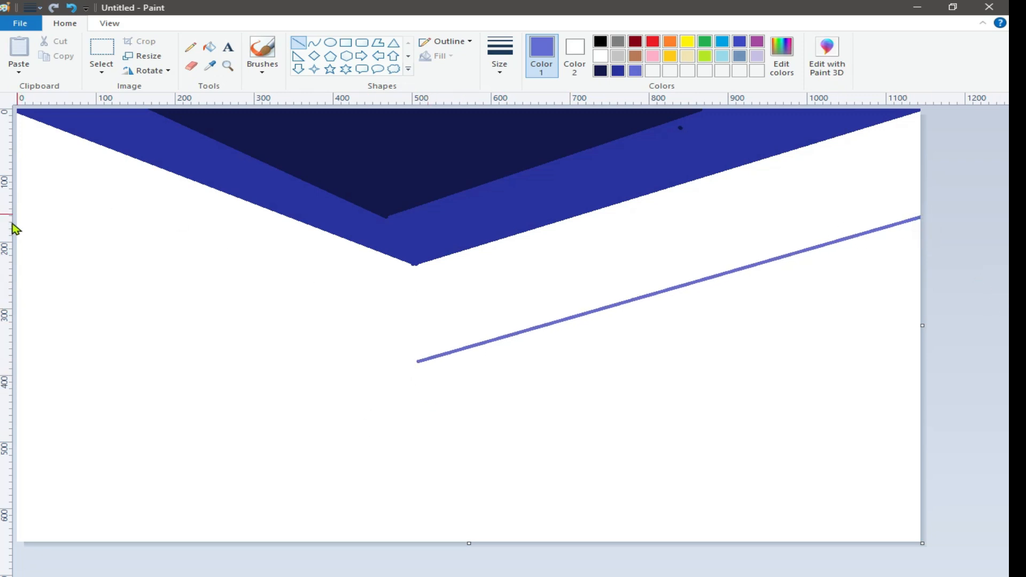
{"action": "left_click_drag", "start_coordinate": [18, 212], "coordinate": [420, 361]}
{"action": "left_click", "coordinate": [209, 47]}
{"action": "left_click", "coordinate": [389, 277]}
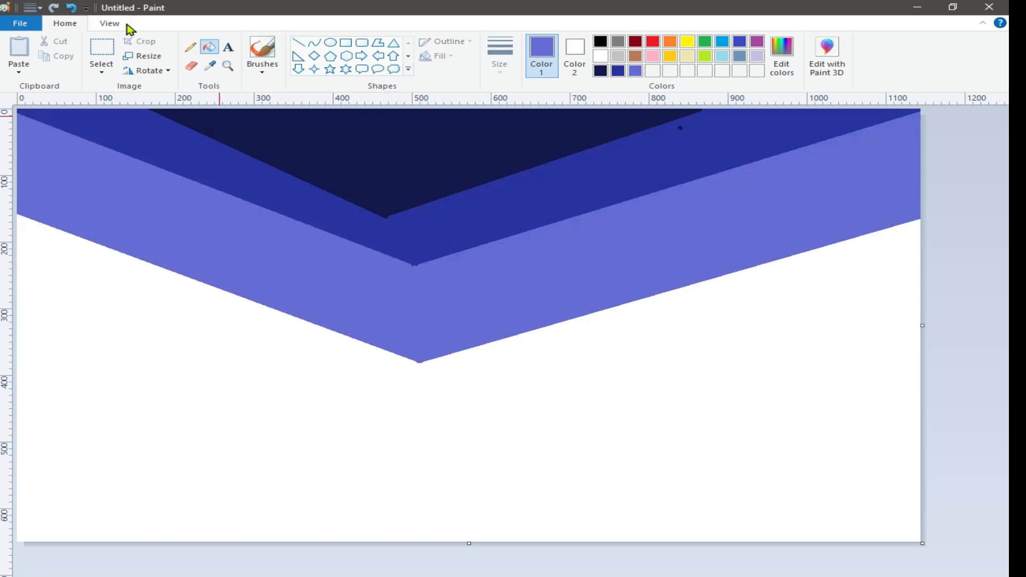
Resize the image to 1 pixel wide by 650 pixels high without maintaining the aspect ratio
{"action": "left_click", "coordinate": [138, 55]}
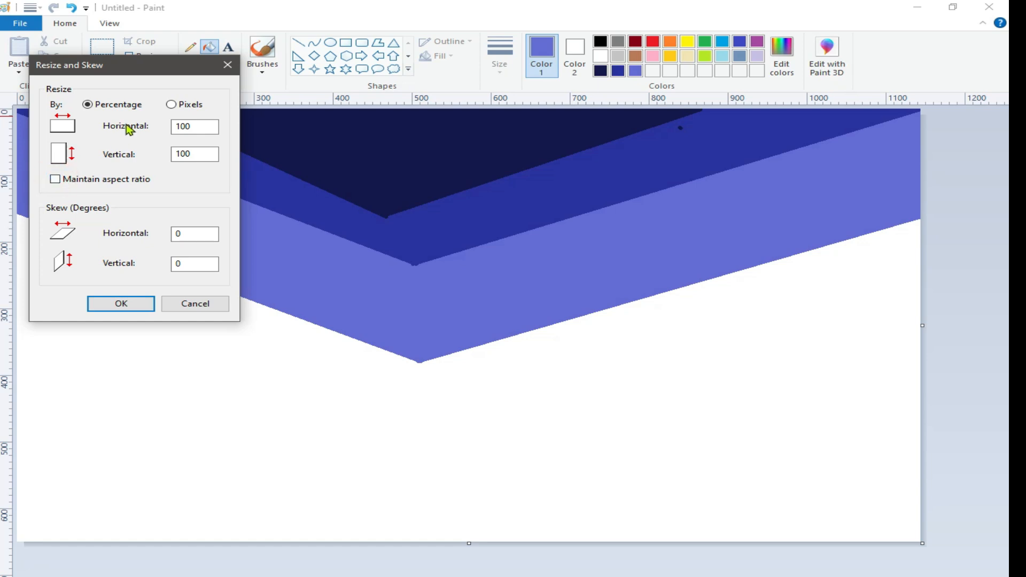
{"action": "left_click", "coordinate": [171, 105]}
{"action": "left_click_drag", "start_coordinate": [208, 126], "coordinate": [183, 129]}
{"action": "right_click", "coordinate": [183, 130]}
{"action": "left_click", "coordinate": [217, 159]}
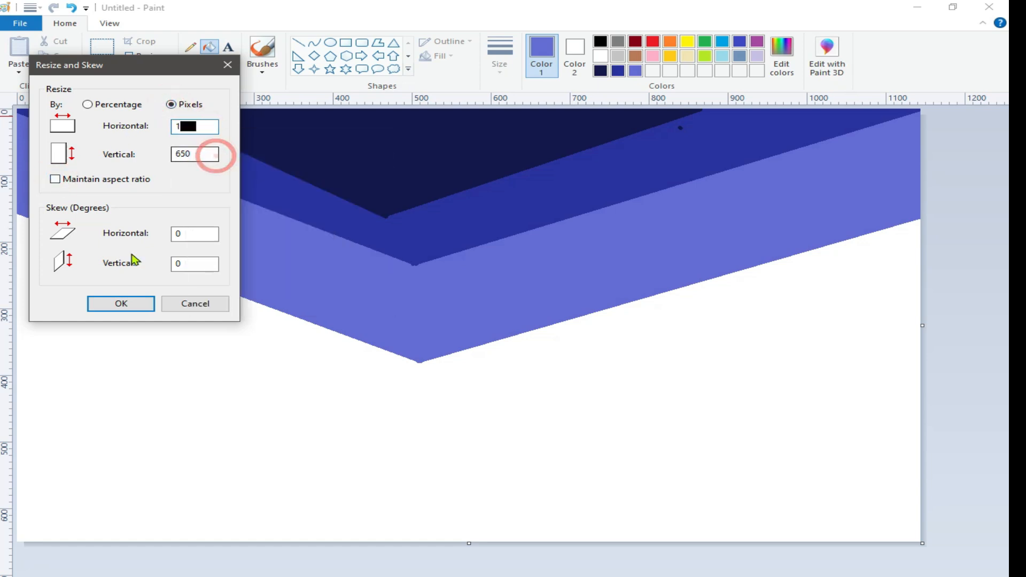
{"action": "left_click", "coordinate": [141, 304]}
Stretch the image horizontally to 1144 pixels, keeping the height at 650 and the aspect ratio unlocked
{"action": "left_click", "coordinate": [142, 55]}
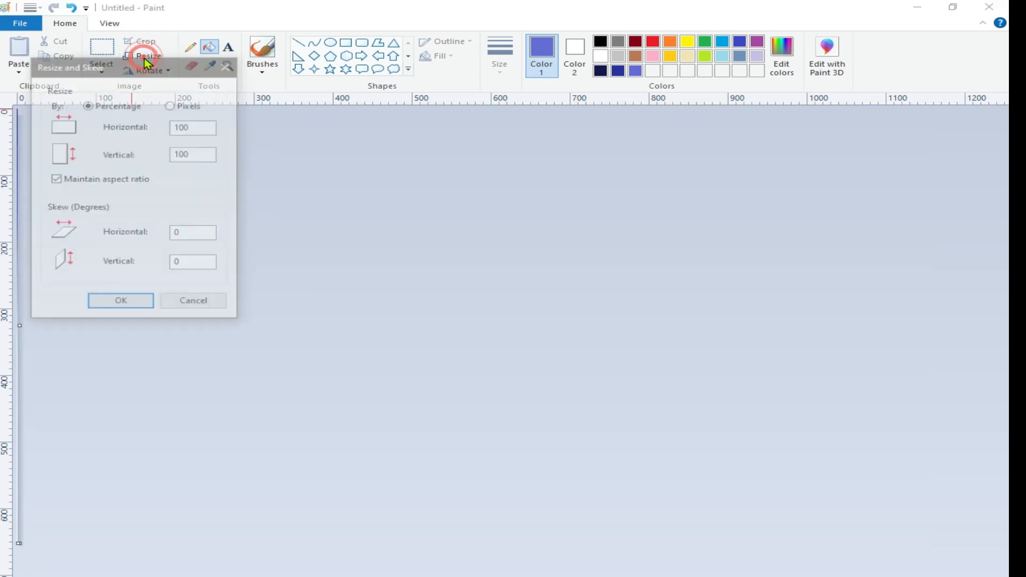
{"action": "left_click", "coordinate": [172, 105]}
{"action": "left_click", "coordinate": [55, 180]}
{"action": "left_click_drag", "start_coordinate": [172, 129], "coordinate": [184, 130]}
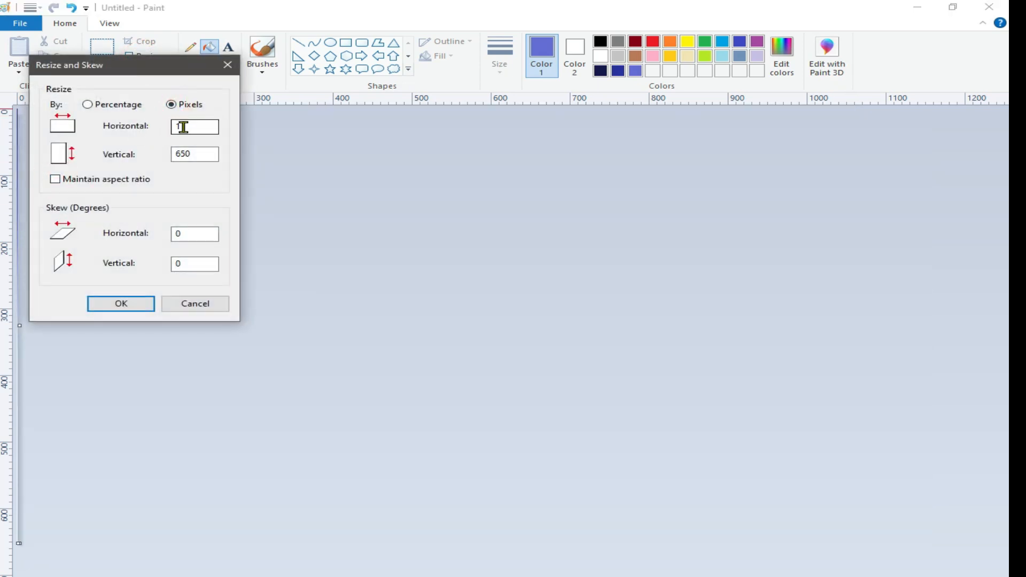
{"action": "right_click", "coordinate": [184, 129]}
{"action": "left_click", "coordinate": [224, 187]}
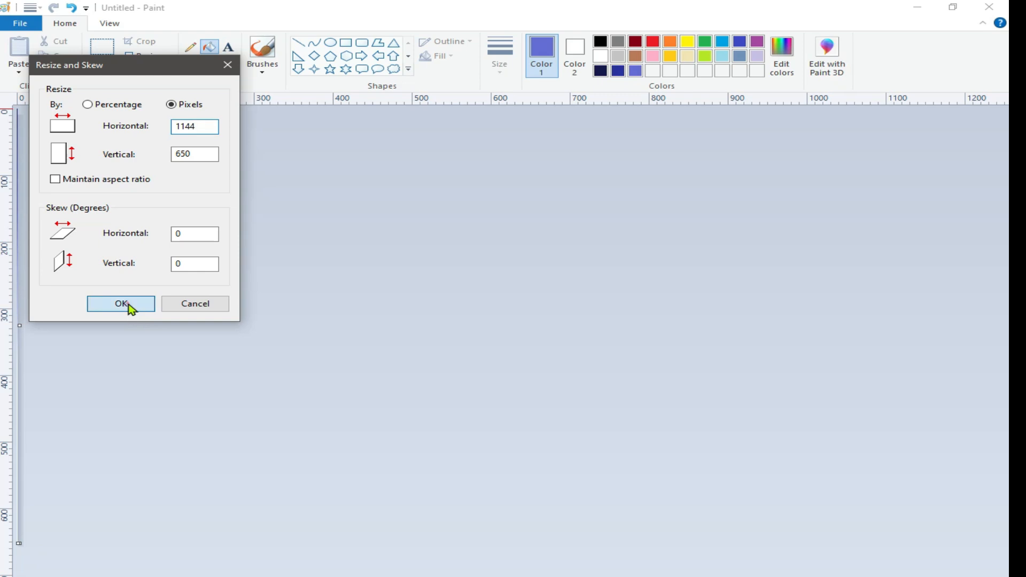
{"action": "left_click", "coordinate": [131, 304]}
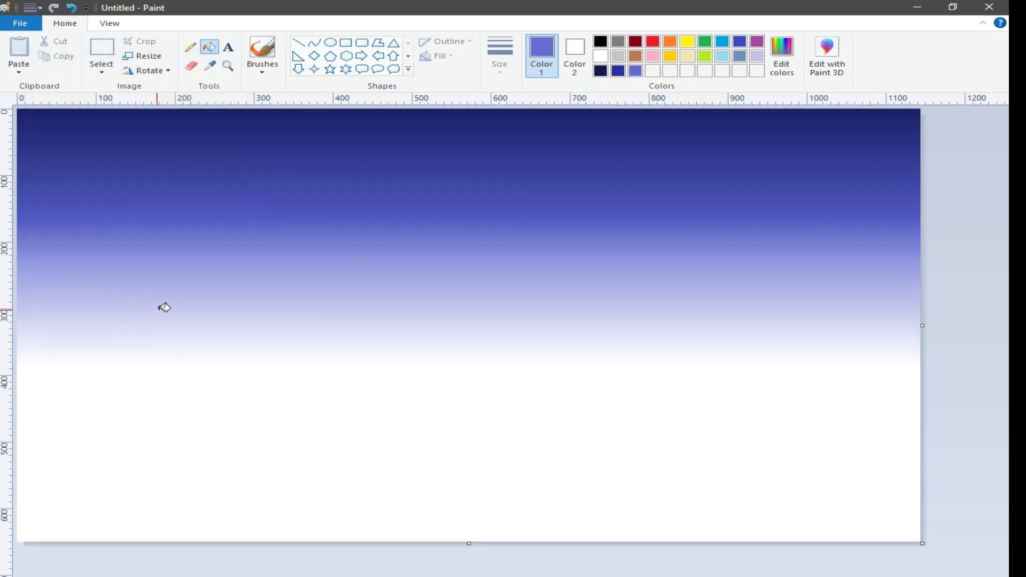
Select and copy the entire gradient image, and compress the selection vertically to about 400 px high from the canvas's top edge
{"action": "left_click", "coordinate": [104, 72]}
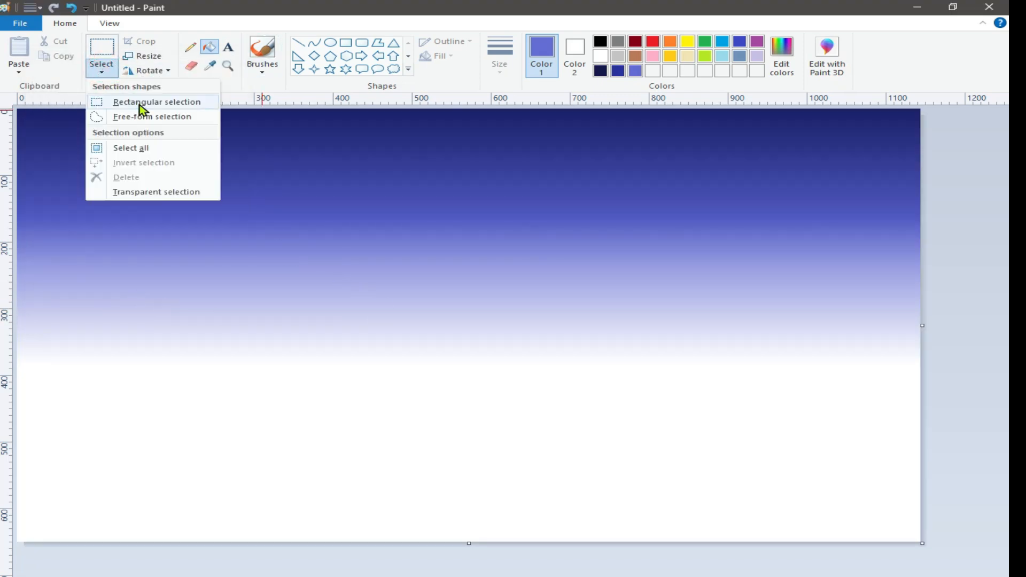
{"action": "left_click", "coordinate": [137, 151]}
{"action": "right_click", "coordinate": [134, 147]}
{"action": "left_click", "coordinate": [167, 171]}
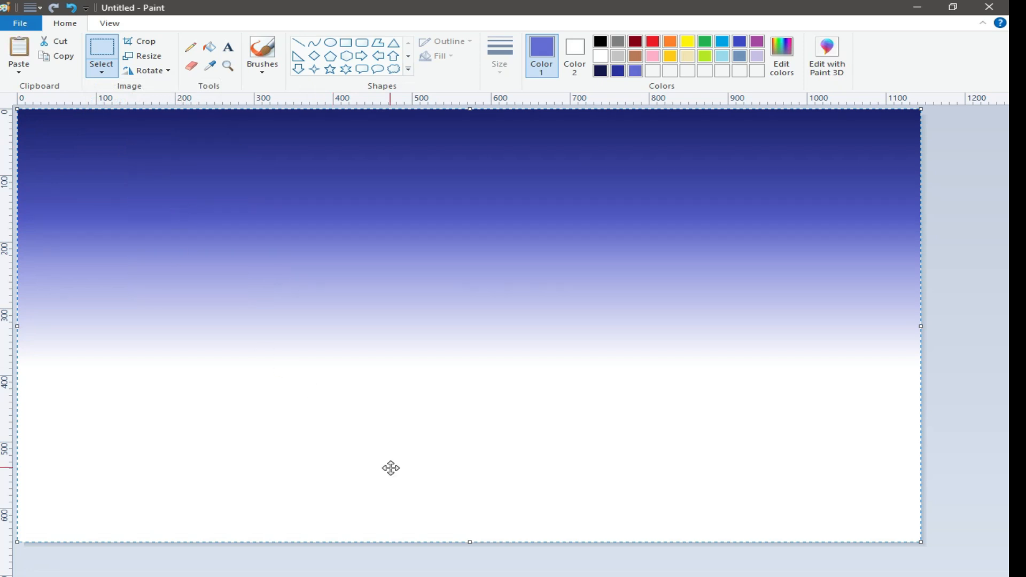
{"action": "left_click_drag", "start_coordinate": [472, 545], "coordinate": [479, 377]}
Paste the copied gradient, flip it vertically, and fit it along the canvas's bottom edge at reduced height, leaving white between the two gradients
{"action": "right_click", "coordinate": [182, 253]}
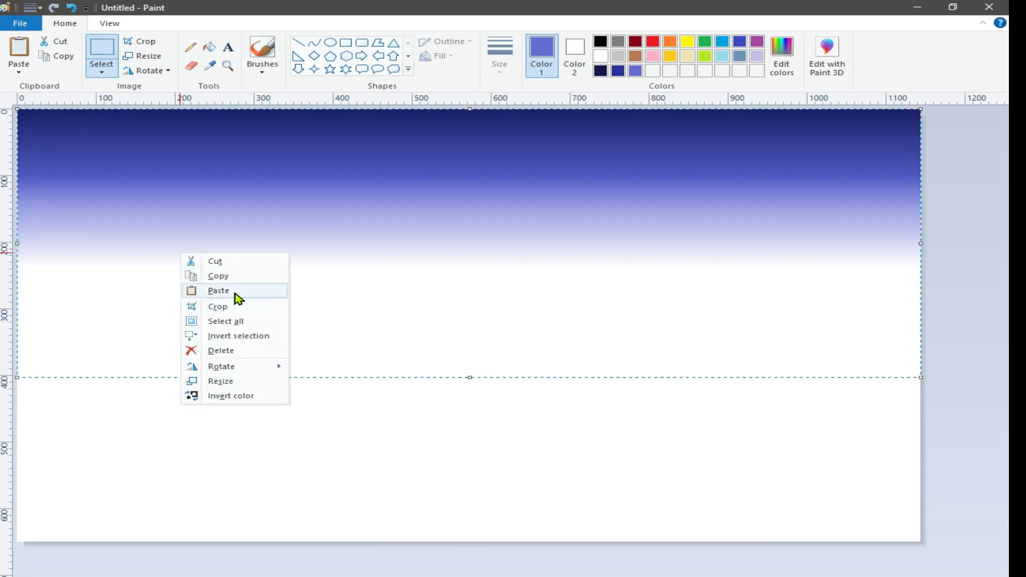
{"action": "left_click", "coordinate": [235, 291]}
{"action": "left_click", "coordinate": [155, 71]}
{"action": "left_click", "coordinate": [155, 131]}
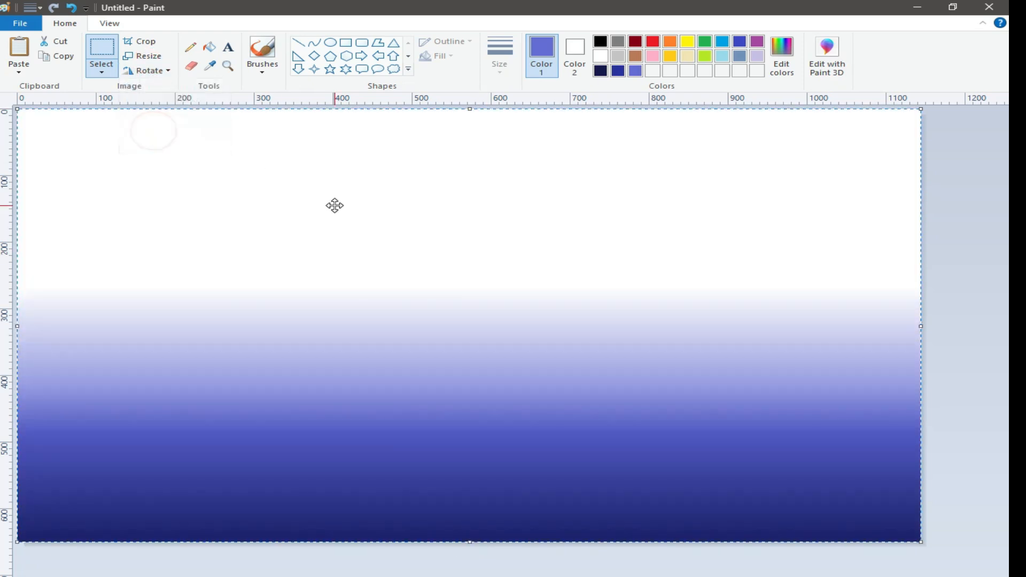
{"action": "left_click_drag", "start_coordinate": [469, 110], "coordinate": [469, 261]}
{"action": "left_click_drag", "start_coordinate": [444, 385], "coordinate": [444, 404]}
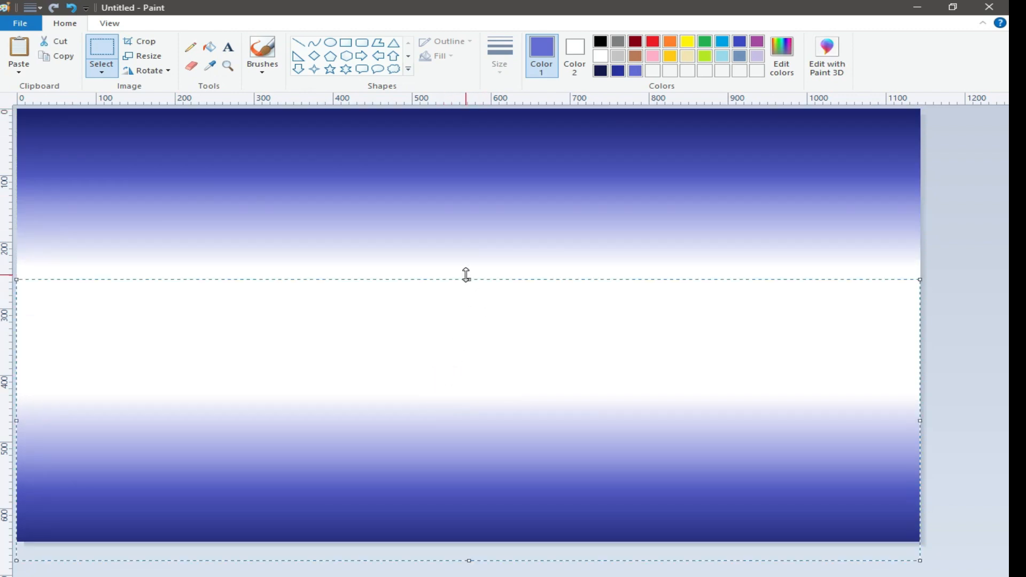
{"action": "left_click_drag", "start_coordinate": [470, 281], "coordinate": [473, 330]}
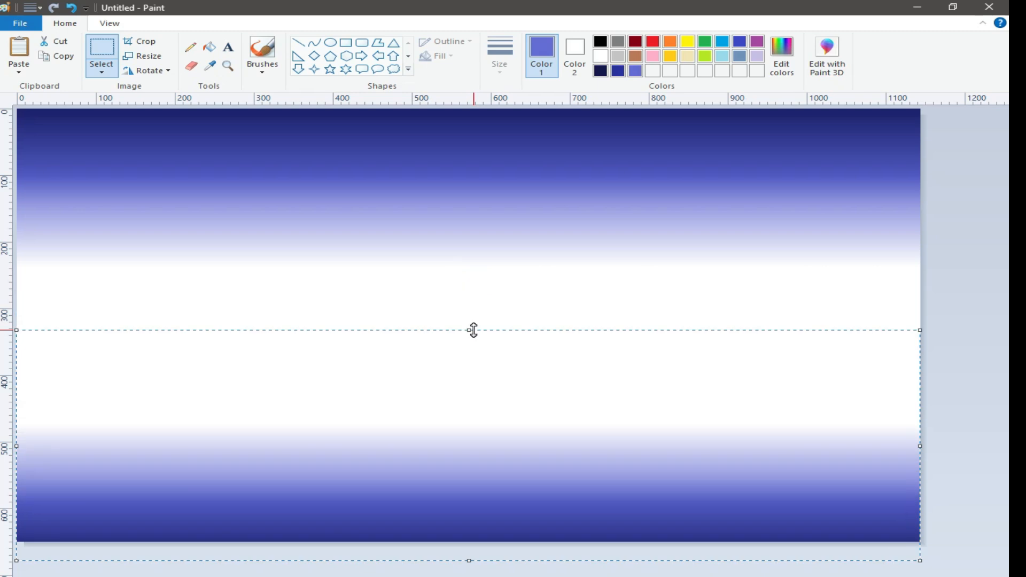
{"action": "left_click_drag", "start_coordinate": [451, 465], "coordinate": [449, 447]}
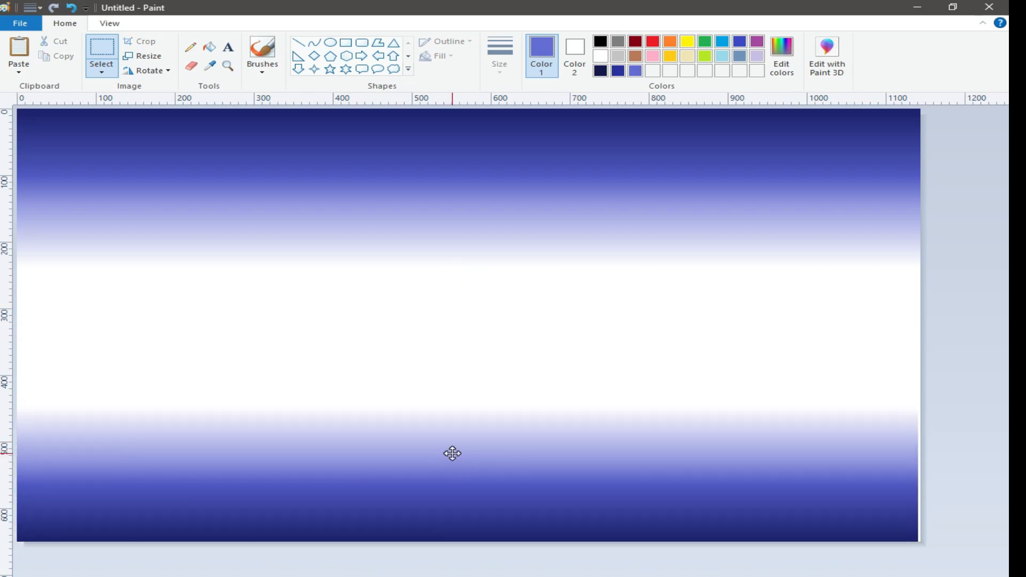
{"action": "left_click", "coordinate": [528, 272]}
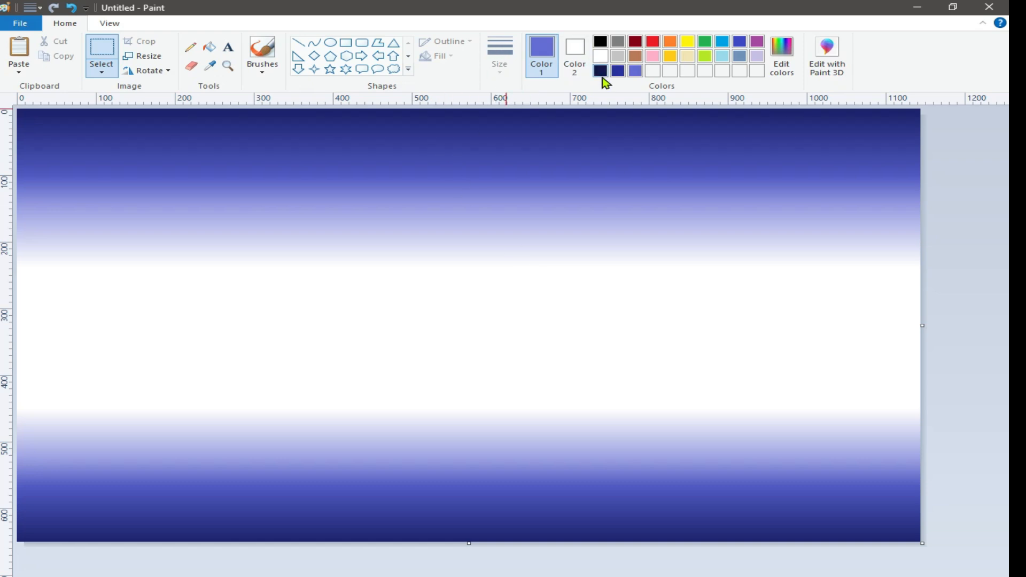
Draw a rectangle about 215 by 70 px near the canvas's lower-left corner with a black outline and solid black fill
{"action": "left_click", "coordinate": [601, 42]}
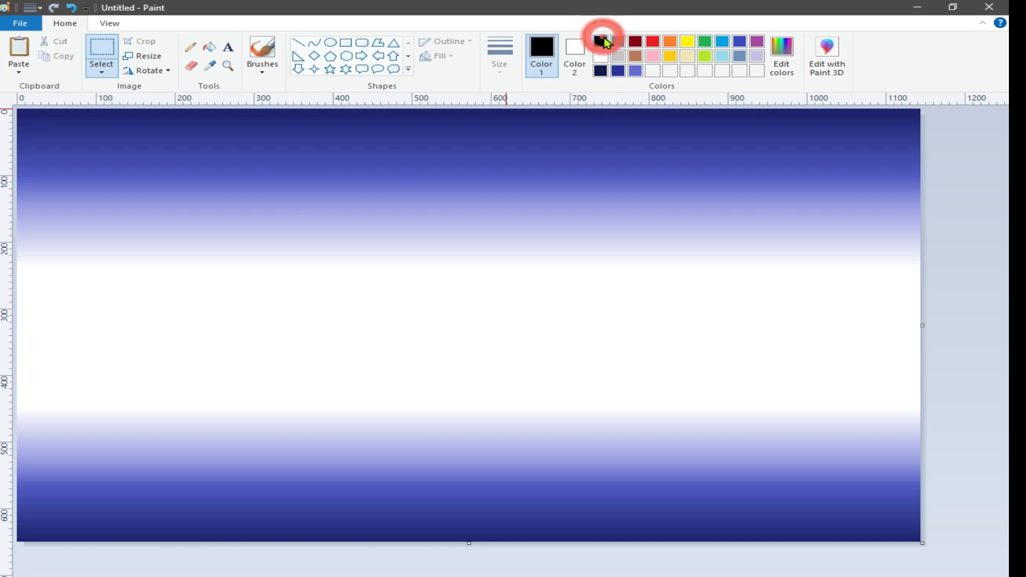
{"action": "left_click", "coordinate": [347, 44]}
{"action": "left_click", "coordinate": [573, 52]}
{"action": "left_click", "coordinate": [601, 41]}
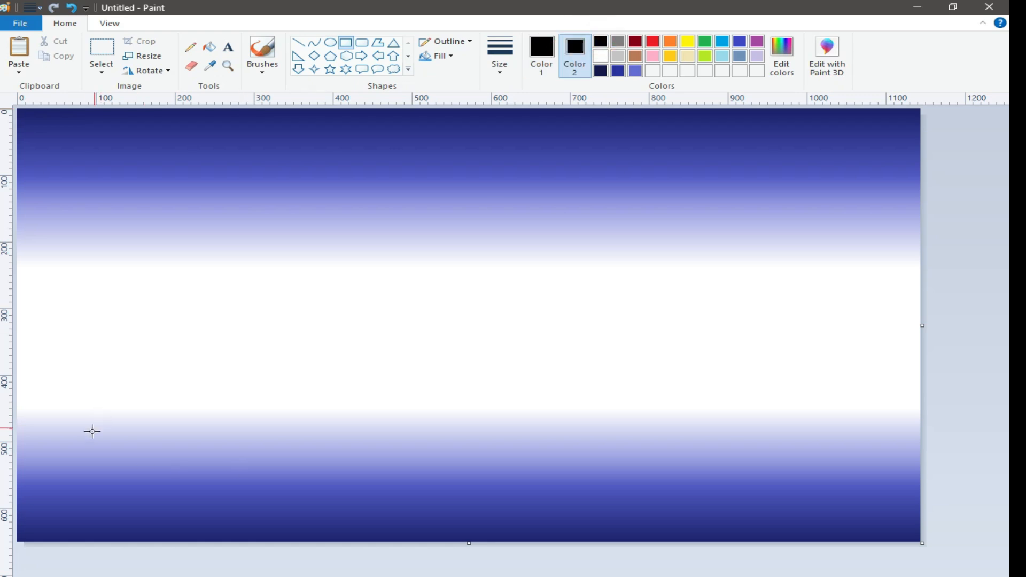
{"action": "left_click_drag", "start_coordinate": [93, 439], "coordinate": [261, 486]}
{"action": "left_click_drag", "start_coordinate": [179, 466], "coordinate": [158, 496]}
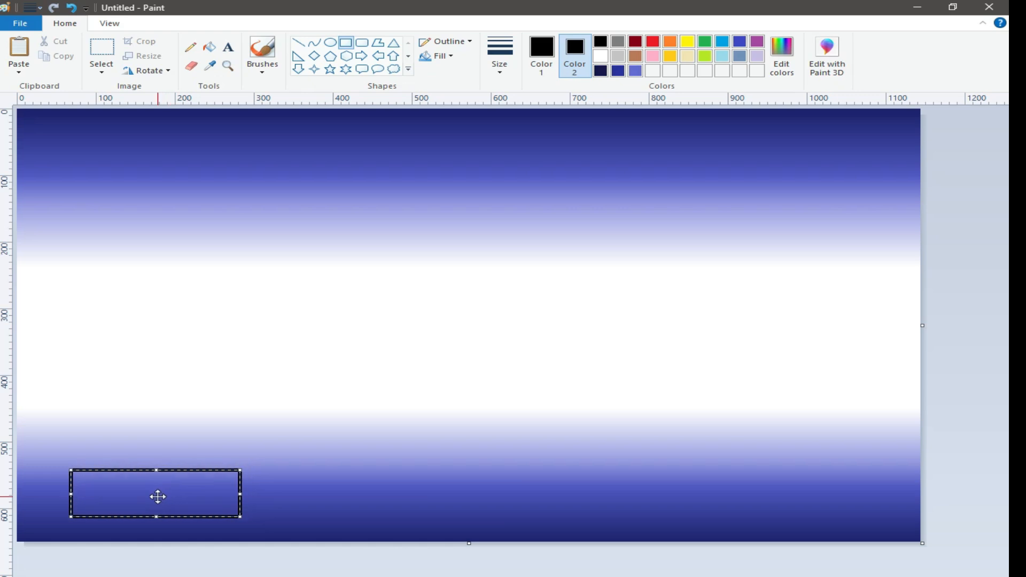
{"action": "left_click", "coordinate": [446, 56]}
{"action": "left_click", "coordinate": [455, 89]}
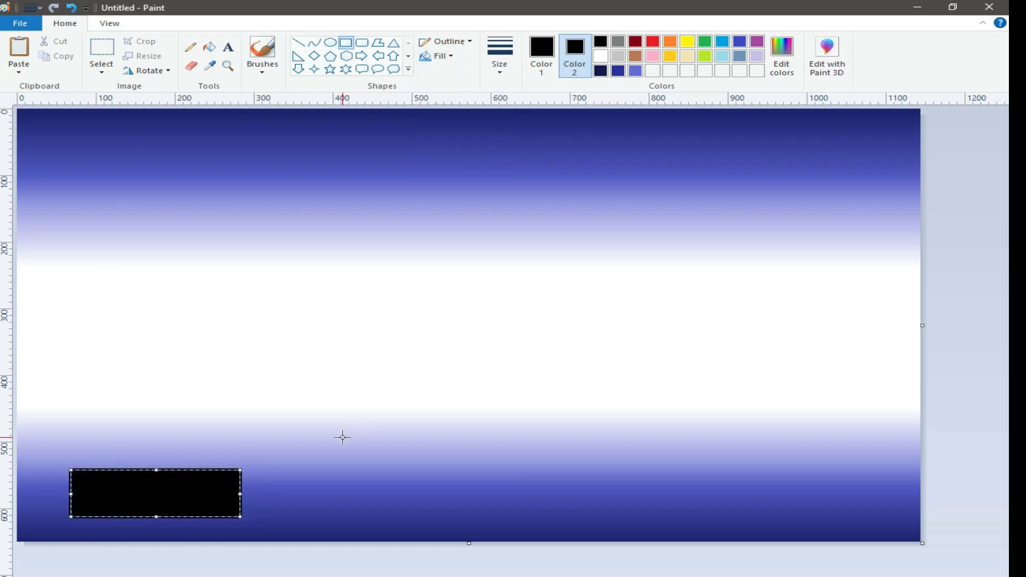
Shrink the black rectangle to about 190 px wide and position it over the dark lower gradient, starting about 85 px from the canvas's left edge
{"action": "mouse_move", "coordinate": [160, 490]}
{"action": "left_mouse_down"}
{"action": "mouse_move", "coordinate": [125, 511]}
{"action": "mouse_move", "coordinate": [161, 501]}
{"action": "left_mouse_up"}
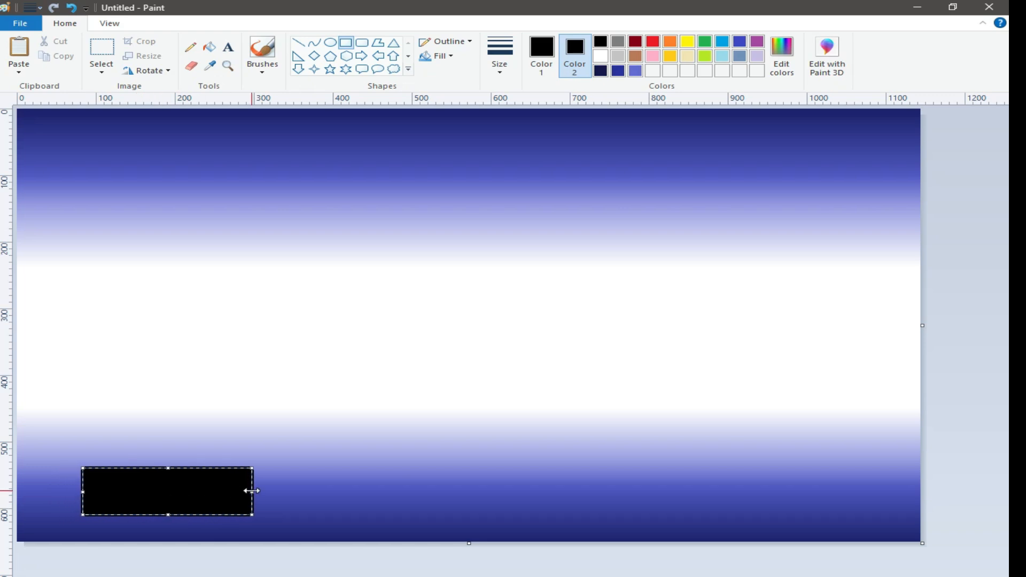
{"action": "left_click_drag", "start_coordinate": [251, 490], "coordinate": [228, 490]}
{"action": "mouse_move", "coordinate": [157, 512]}
{"action": "left_mouse_down"}
{"action": "mouse_move", "coordinate": [149, 485]}
{"action": "mouse_move", "coordinate": [156, 492]}
{"action": "left_mouse_up"}
{"action": "left_click", "coordinate": [378, 474]}
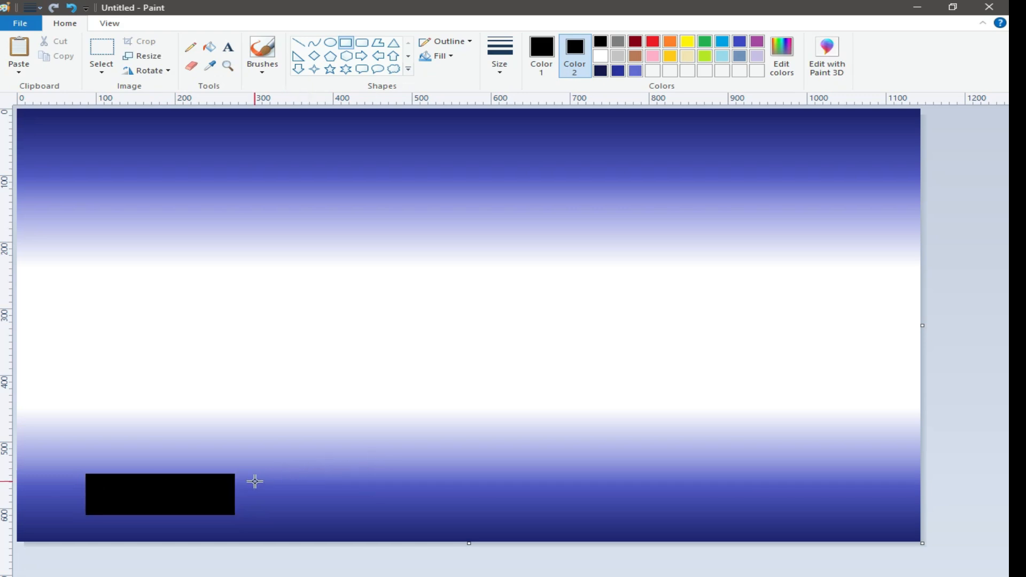
Mix a dark grey of RGB 35, 35, 35 and draw a filled five-sided house gable between the canvas's left edge and the black rectangle
{"action": "left_click", "coordinate": [377, 44]}
{"action": "left_click", "coordinate": [781, 57]}
{"action": "left_click_drag", "start_coordinate": [669, 357], "coordinate": [670, 349]}
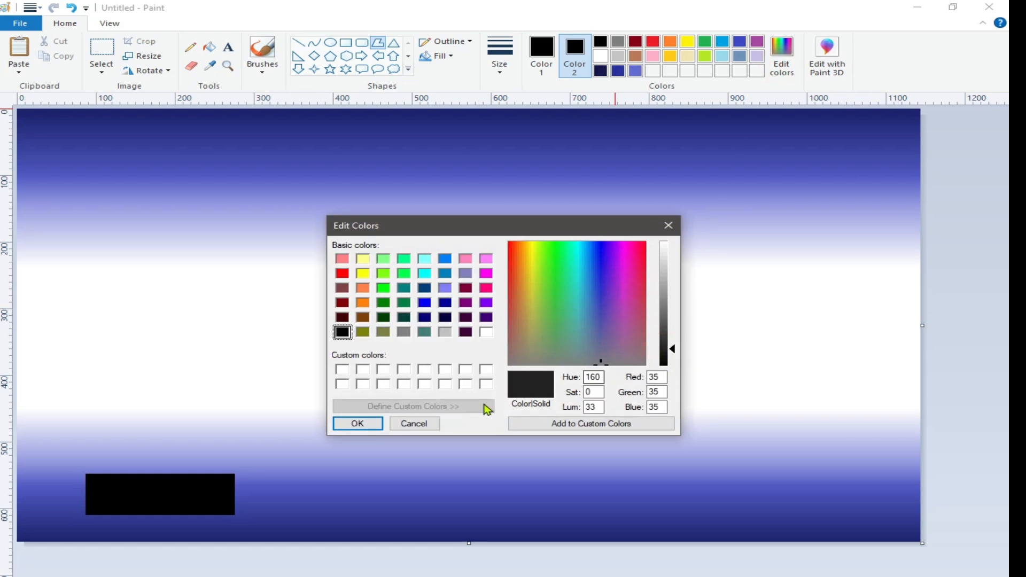
{"action": "left_click", "coordinate": [367, 425]}
{"action": "left_click", "coordinate": [652, 70]}
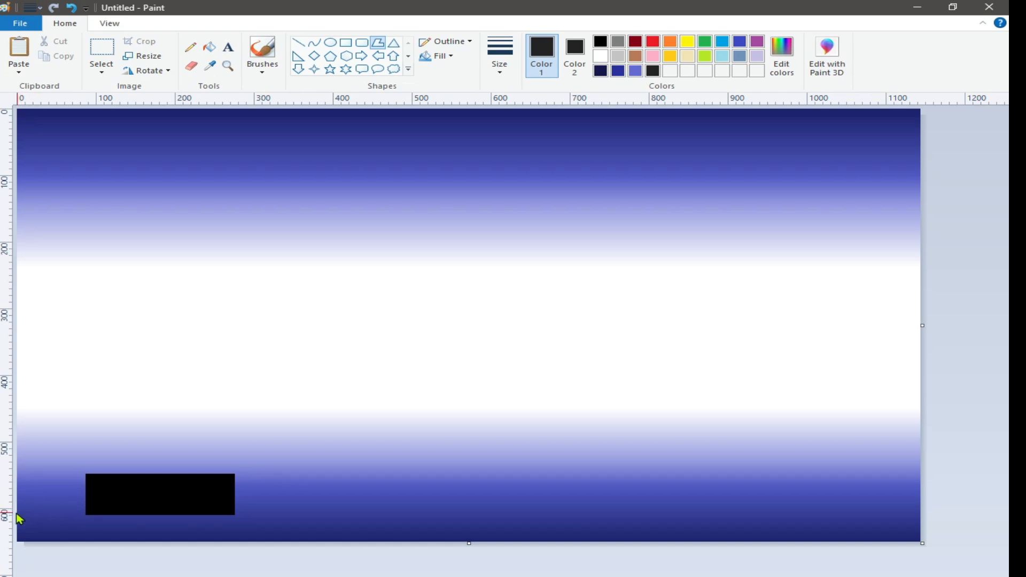
{"action": "left_click_drag", "start_coordinate": [19, 509], "coordinate": [9, 465]}
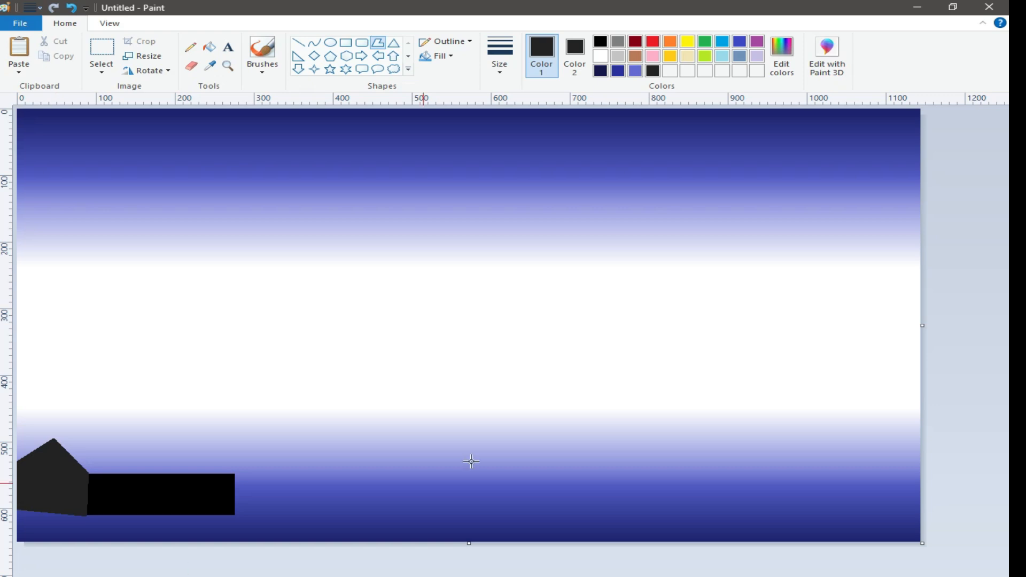
Set both colours to the custom medium blue and draw a filled four-sided slanted roof from the gable peak over the black wall
{"action": "left_click", "coordinate": [618, 71]}
{"action": "left_click", "coordinate": [574, 48]}
{"action": "left_click", "coordinate": [618, 71]}
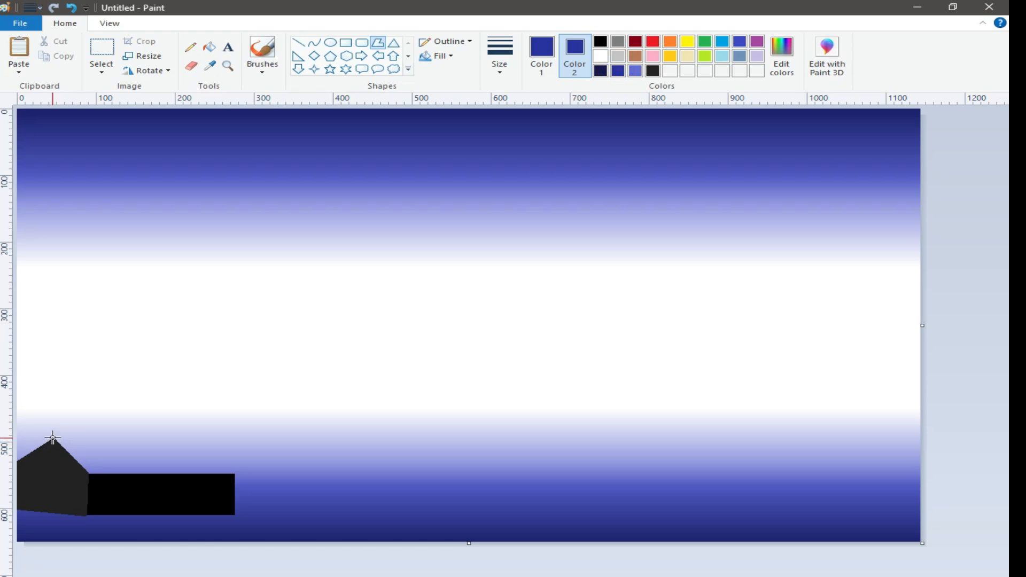
{"action": "left_click_drag", "start_coordinate": [54, 439], "coordinate": [92, 486]}
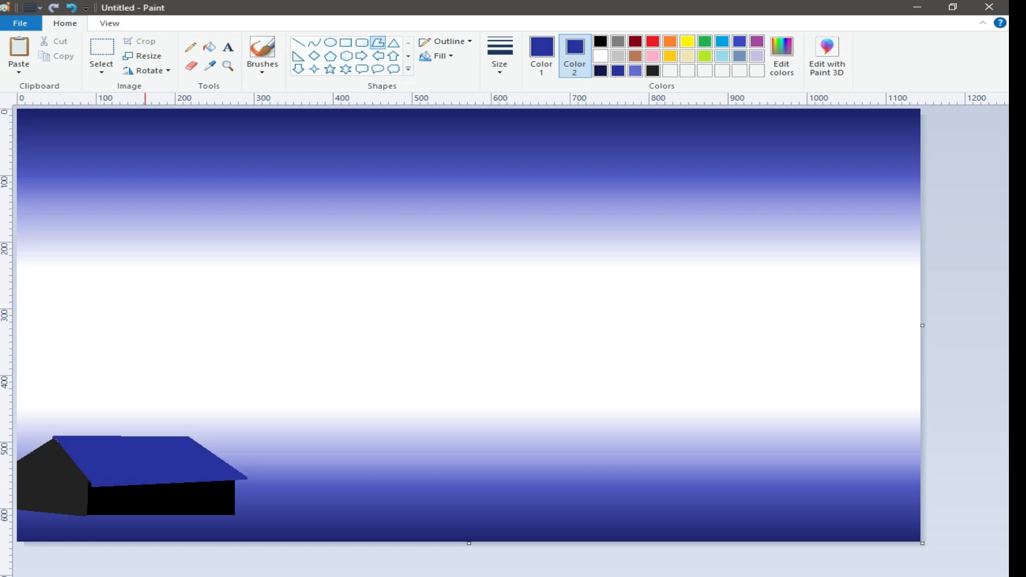
Set both colours to black and draw evenly spaced, parallel slanted lines across the blue roof from ridge to eave
{"action": "left_click", "coordinate": [300, 43]}
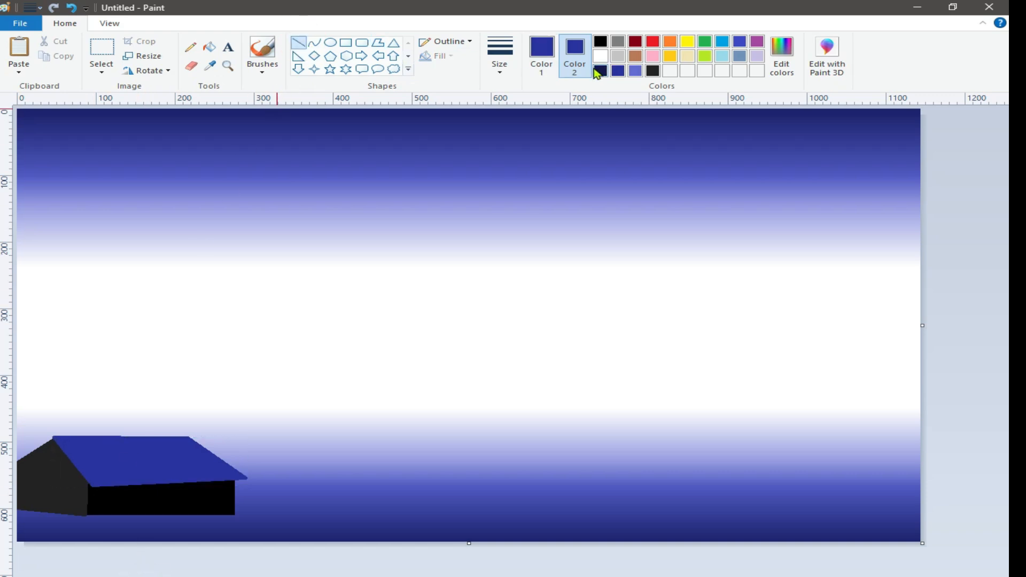
{"action": "left_click", "coordinate": [602, 43]}
{"action": "left_click", "coordinate": [541, 53]}
{"action": "left_click", "coordinate": [600, 42]}
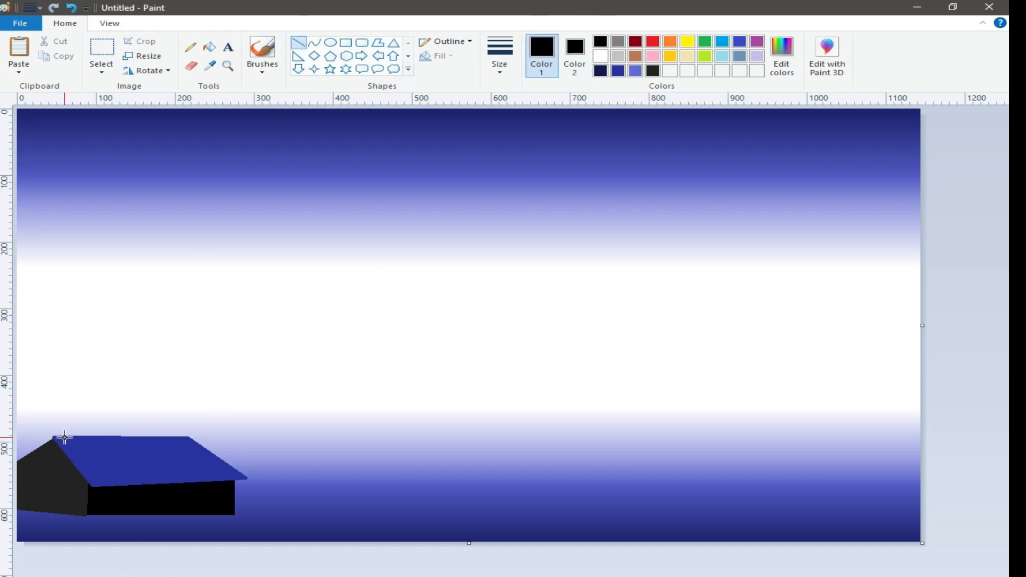
{"action": "left_click_drag", "start_coordinate": [60, 436], "coordinate": [101, 485]}
{"action": "left_click", "coordinate": [156, 559]}
{"action": "left_click_drag", "start_coordinate": [74, 437], "coordinate": [114, 485]}
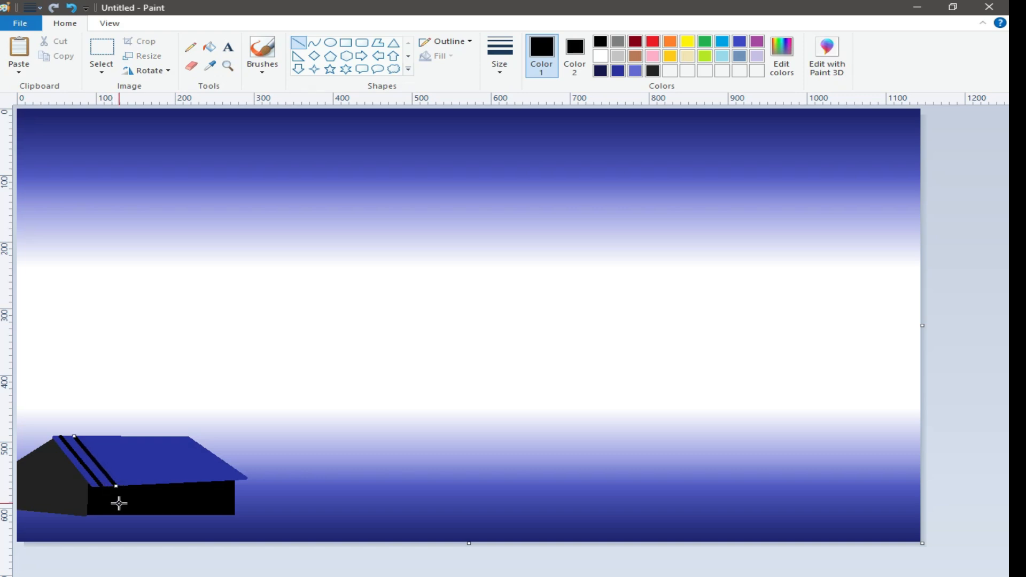
{"action": "left_click_drag", "start_coordinate": [87, 437], "coordinate": [130, 484]}
{"action": "left_click_drag", "start_coordinate": [98, 437], "coordinate": [144, 485]}
{"action": "left_click_drag", "start_coordinate": [99, 438], "coordinate": [154, 483]}
{"action": "left_click", "coordinate": [133, 558]}
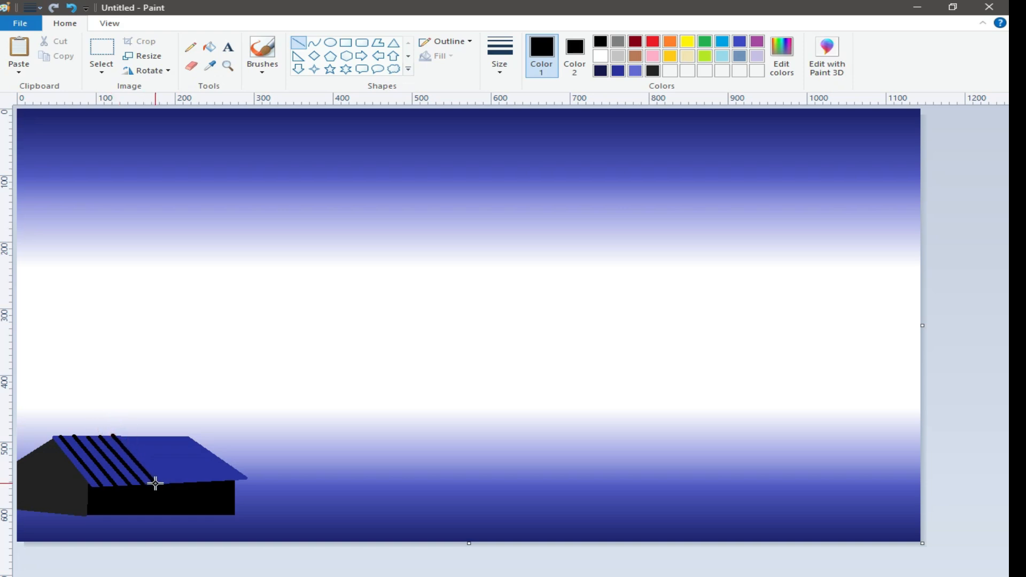
{"action": "left_click", "coordinate": [145, 556]}
{"action": "left_click_drag", "start_coordinate": [130, 436], "coordinate": [175, 483]}
{"action": "left_click", "coordinate": [164, 569]}
{"action": "left_click_drag", "start_coordinate": [148, 437], "coordinate": [192, 483]}
{"action": "left_click", "coordinate": [197, 552]}
{"action": "mouse_move", "coordinate": [164, 437]}
{"action": "left_mouse_down"}
{"action": "mouse_move", "coordinate": [201, 477]}
{"action": "mouse_move", "coordinate": [213, 482]}
{"action": "mouse_move", "coordinate": [184, 461]}
{"action": "mouse_move", "coordinate": [202, 458]}
{"action": "mouse_move", "coordinate": [226, 480]}
{"action": "left_mouse_up"}
{"action": "left_click", "coordinate": [178, 571]}
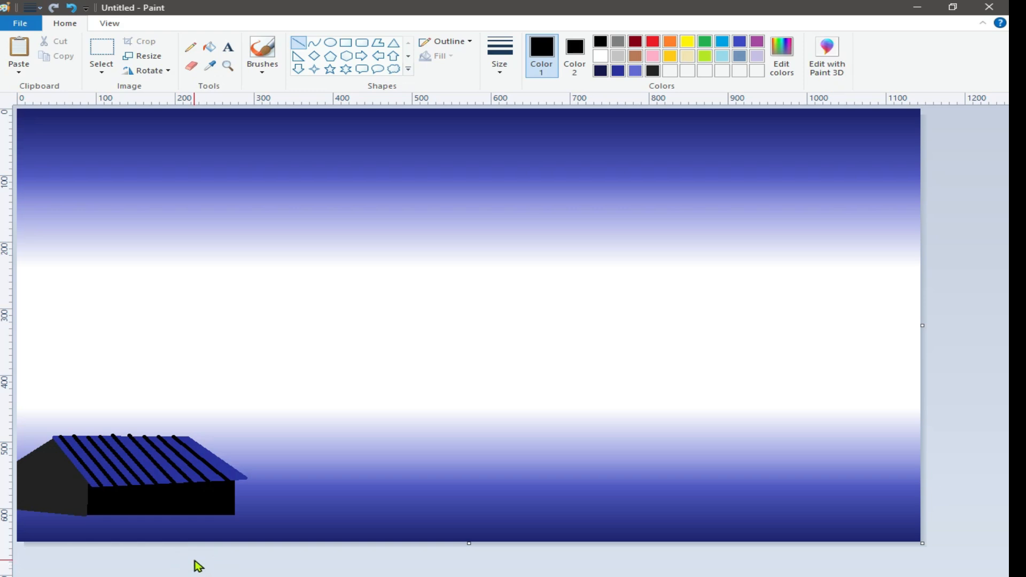
Edge the roof with black lines along the ridge, the gable's outer slope, the far slope and the eave
{"action": "left_click_drag", "start_coordinate": [54, 438], "coordinate": [188, 435]}
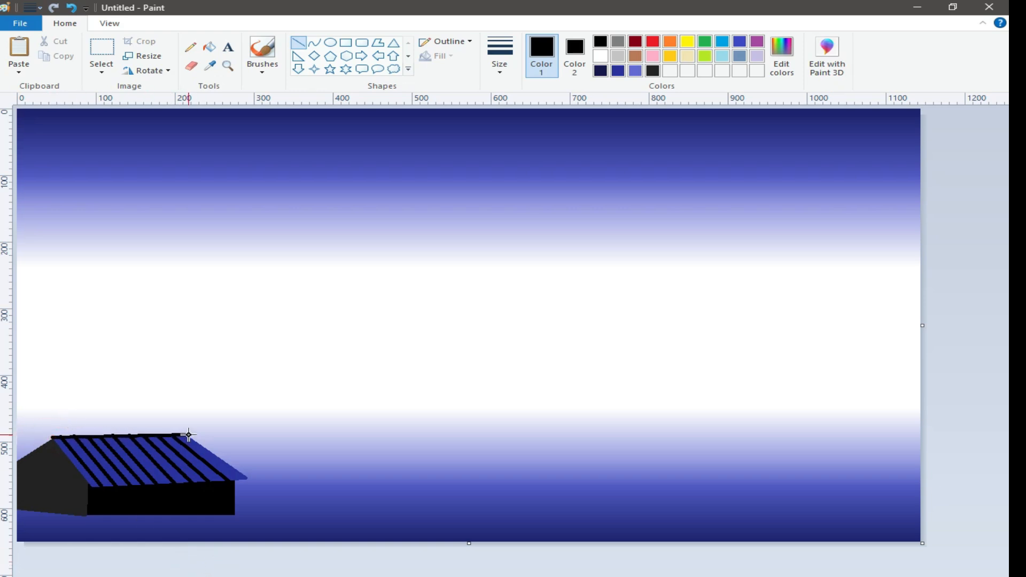
{"action": "left_click_drag", "start_coordinate": [52, 437], "coordinate": [54, 434]}
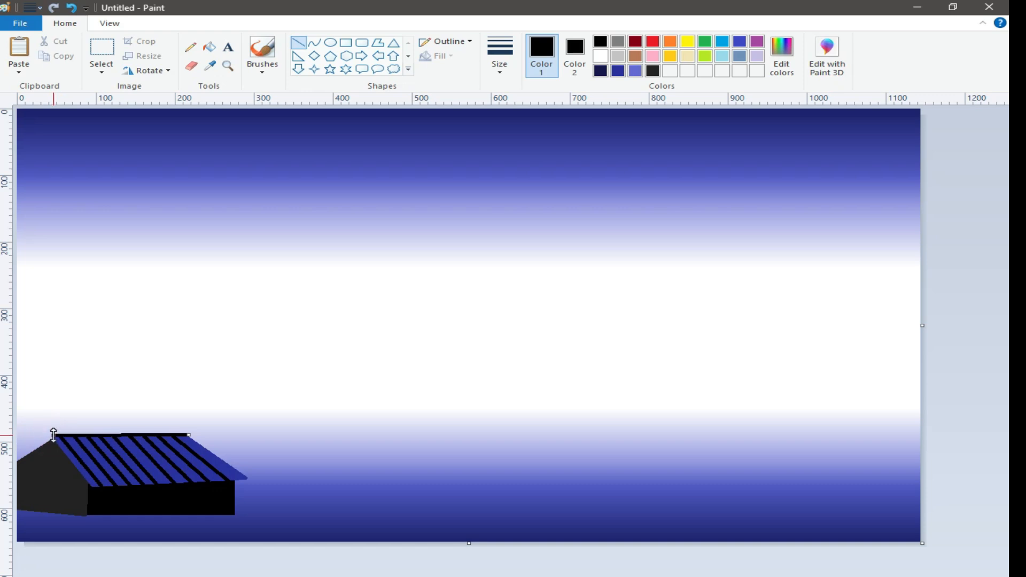
{"action": "left_click", "coordinate": [105, 571]}
{"action": "left_click_drag", "start_coordinate": [52, 435], "coordinate": [10, 465]}
{"action": "left_click", "coordinate": [95, 563]}
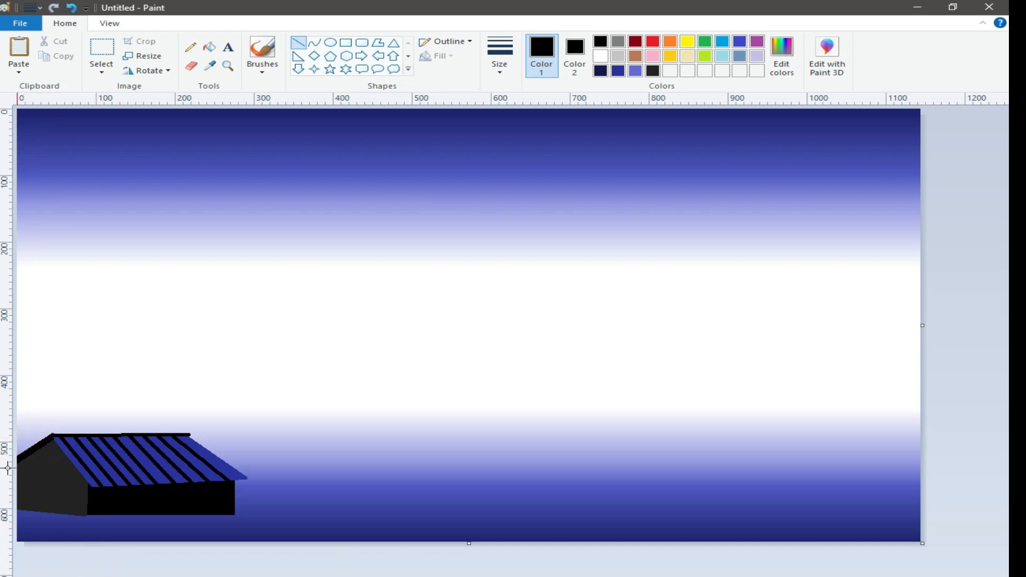
{"action": "left_click", "coordinate": [138, 568]}
{"action": "left_click_drag", "start_coordinate": [190, 434], "coordinate": [89, 486]}
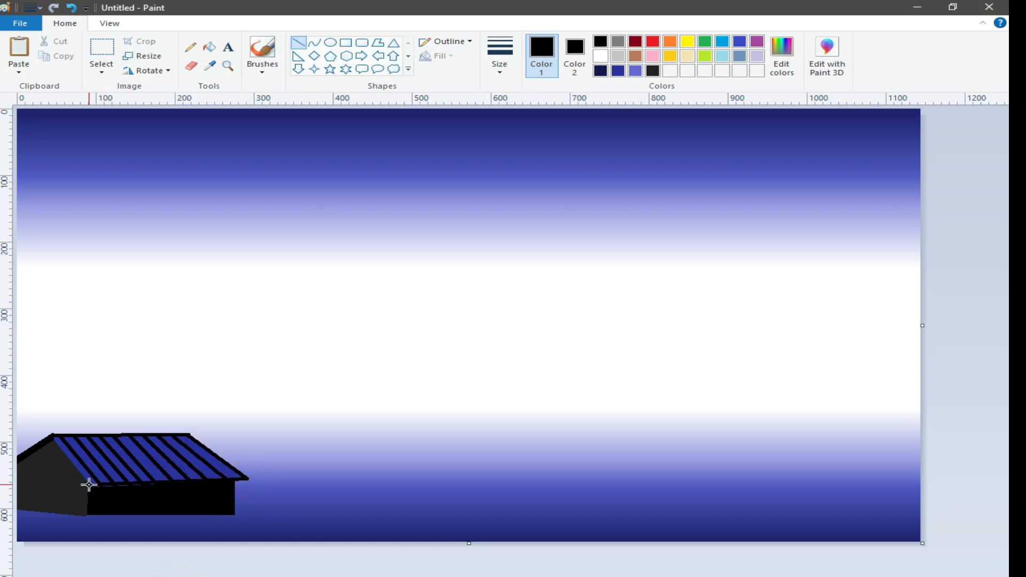
{"action": "left_click", "coordinate": [139, 574]}
Paint solid black ground beneath the house with the basic brush at its thickest size, sloping down past the wall
{"action": "left_click", "coordinate": [263, 72]}
{"action": "left_click", "coordinate": [267, 92]}
{"action": "left_click", "coordinate": [499, 59]}
{"action": "left_click", "coordinate": [531, 171]}
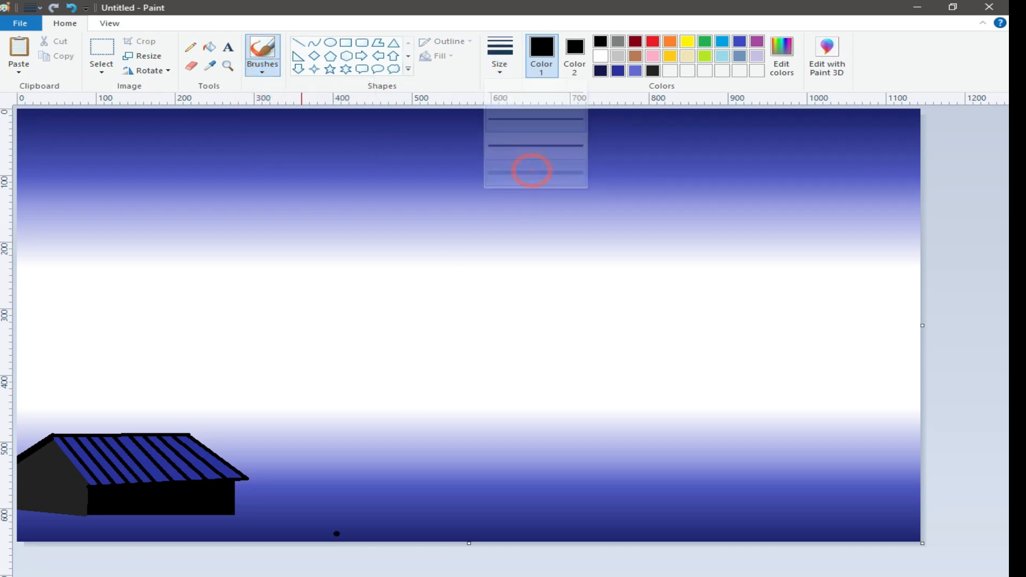
{"action": "left_click_drag", "start_coordinate": [83, 525], "coordinate": [22, 527]}
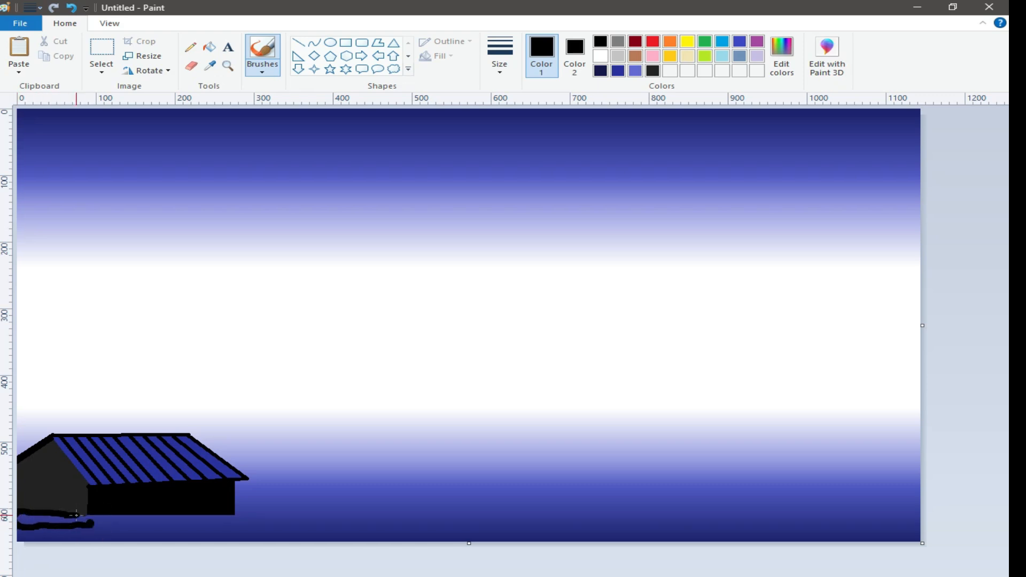
{"action": "left_click_drag", "start_coordinate": [135, 515], "coordinate": [183, 515]}
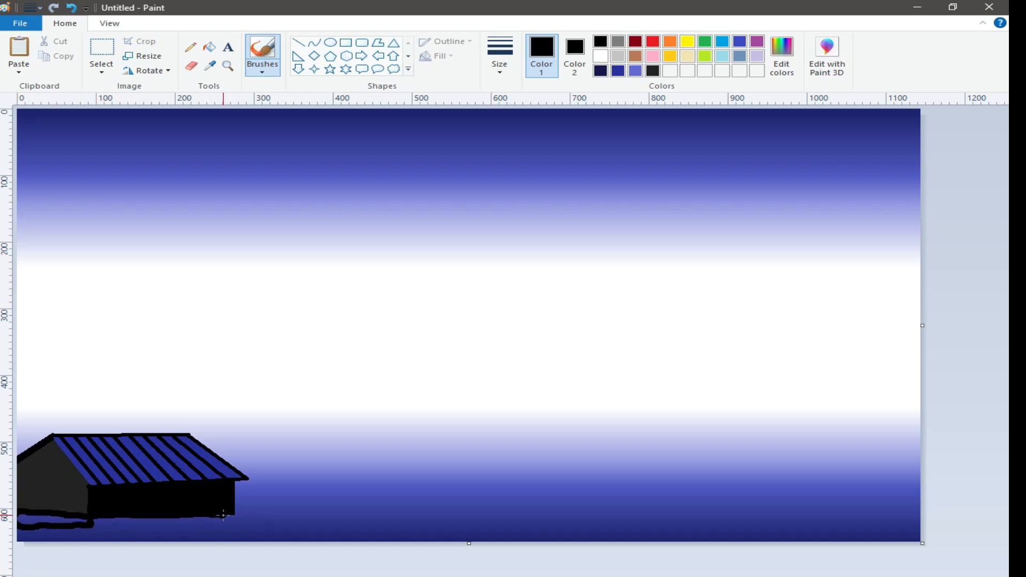
{"action": "mouse_move", "coordinate": [81, 520]}
{"action": "left_mouse_down"}
{"action": "mouse_move", "coordinate": [57, 517]}
{"action": "mouse_move", "coordinate": [7, 541]}
{"action": "mouse_move", "coordinate": [46, 526]}
{"action": "mouse_move", "coordinate": [73, 534]}
{"action": "mouse_move", "coordinate": [46, 540]}
{"action": "mouse_move", "coordinate": [115, 538]}
{"action": "mouse_move", "coordinate": [74, 529]}
{"action": "mouse_move", "coordinate": [111, 521]}
{"action": "mouse_move", "coordinate": [80, 533]}
{"action": "mouse_move", "coordinate": [123, 541]}
{"action": "mouse_move", "coordinate": [126, 524]}
{"action": "mouse_move", "coordinate": [114, 519]}
{"action": "mouse_move", "coordinate": [137, 517]}
{"action": "mouse_move", "coordinate": [262, 536]}
{"action": "mouse_move", "coordinate": [113, 529]}
{"action": "mouse_move", "coordinate": [228, 538]}
{"action": "mouse_move", "coordinate": [156, 539]}
{"action": "mouse_move", "coordinate": [248, 539]}
{"action": "mouse_move", "coordinate": [118, 523]}
{"action": "left_mouse_up"}
{"action": "mouse_move", "coordinate": [196, 527]}
{"action": "left_mouse_down"}
{"action": "mouse_move", "coordinate": [270, 530]}
{"action": "mouse_move", "coordinate": [200, 518]}
{"action": "mouse_move", "coordinate": [333, 544]}
{"action": "mouse_move", "coordinate": [238, 536]}
{"action": "mouse_move", "coordinate": [286, 534]}
{"action": "left_mouse_up"}
Extend the black ground as a low, slightly uneven strip along the lower canvas edge to its far side and thicken it
{"action": "mouse_move", "coordinate": [381, 543]}
{"action": "left_mouse_down"}
{"action": "mouse_move", "coordinate": [309, 537]}
{"action": "mouse_move", "coordinate": [406, 541]}
{"action": "mouse_move", "coordinate": [309, 534]}
{"action": "mouse_move", "coordinate": [924, 540]}
{"action": "left_mouse_up"}
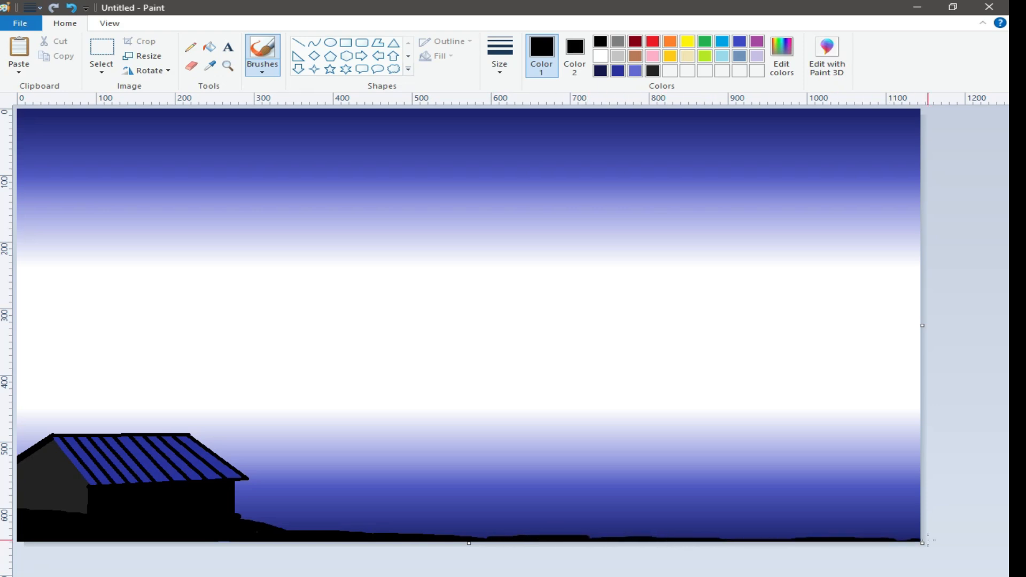
{"action": "left_click_drag", "start_coordinate": [484, 539], "coordinate": [349, 531]}
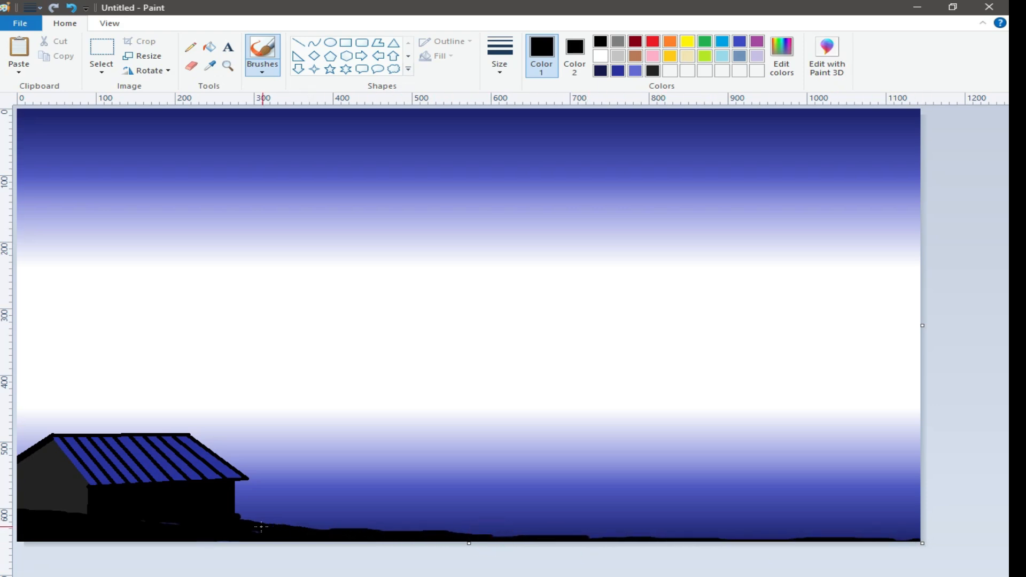
{"action": "mouse_move", "coordinate": [448, 535]}
{"action": "left_mouse_down"}
{"action": "mouse_move", "coordinate": [803, 537]}
{"action": "mouse_move", "coordinate": [546, 538]}
{"action": "left_mouse_up"}
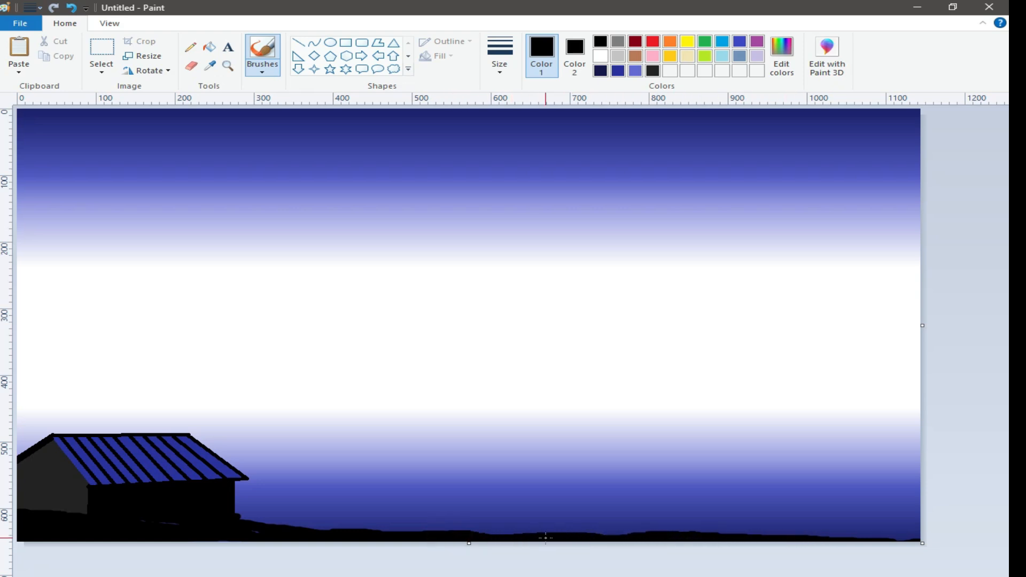
{"action": "mouse_move", "coordinate": [707, 537]}
{"action": "left_mouse_down"}
{"action": "mouse_move", "coordinate": [498, 534]}
{"action": "mouse_move", "coordinate": [513, 535]}
{"action": "left_mouse_up"}
Draw four filled black posts of increasing height on the ground, about 390, 575, 765 and 1000 px from the canvas's left edge
{"action": "left_click", "coordinate": [345, 43]}
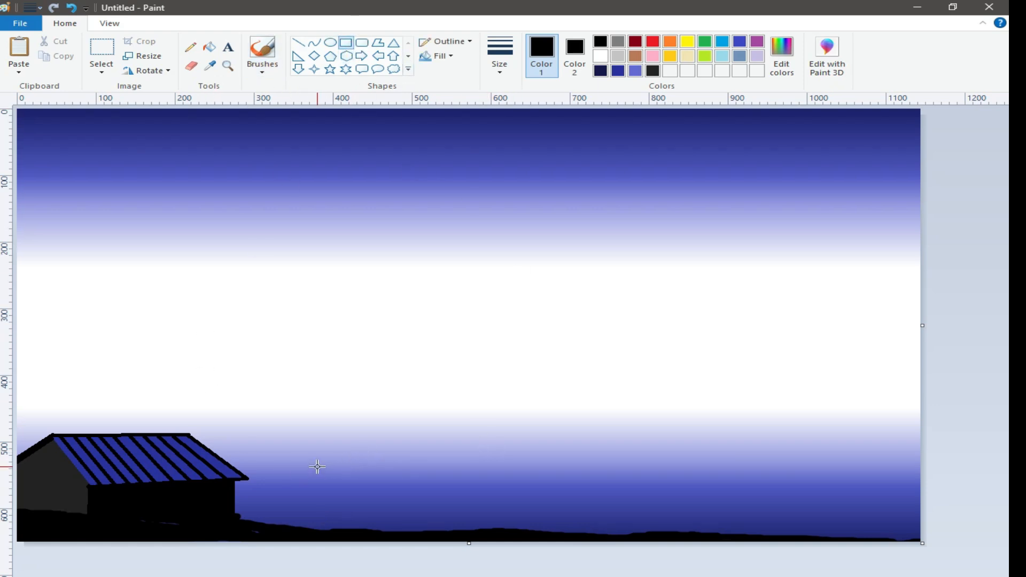
{"action": "left_click_drag", "start_coordinate": [322, 461], "coordinate": [329, 535]}
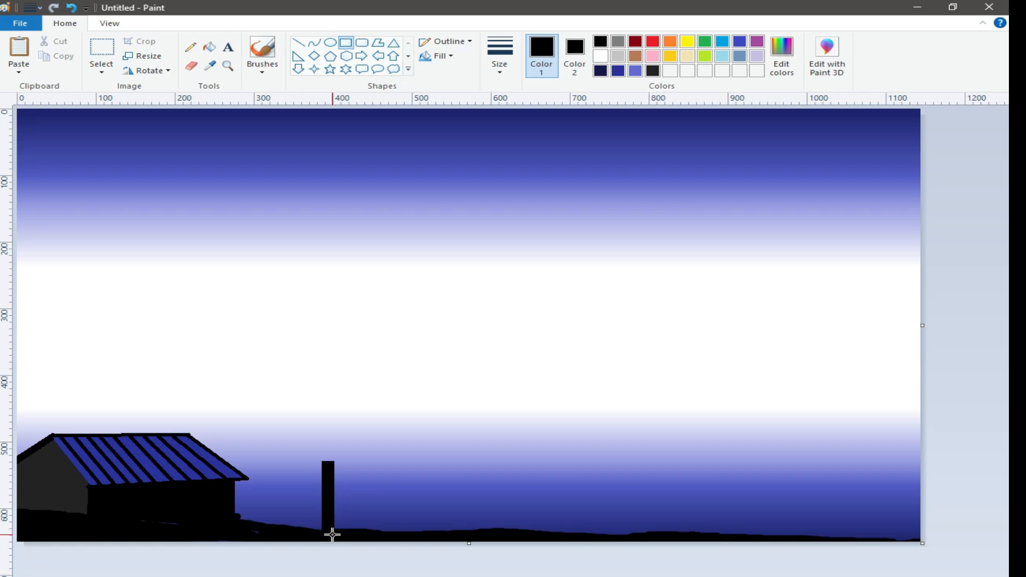
{"action": "left_click_drag", "start_coordinate": [326, 463], "coordinate": [326, 441]}
{"action": "left_click", "coordinate": [193, 516]}
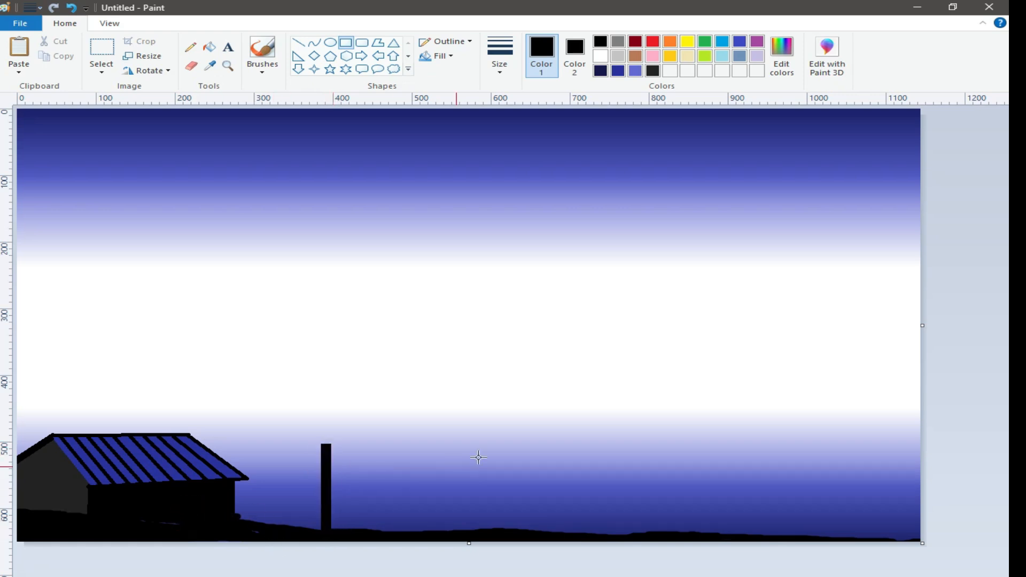
{"action": "left_click_drag", "start_coordinate": [475, 413], "coordinate": [465, 533]}
{"action": "left_click", "coordinate": [183, 523]}
{"action": "left_click_drag", "start_coordinate": [647, 380], "coordinate": [658, 534]}
{"action": "left_click_drag", "start_coordinate": [653, 474], "coordinate": [625, 473]}
{"action": "left_click", "coordinate": [178, 524]}
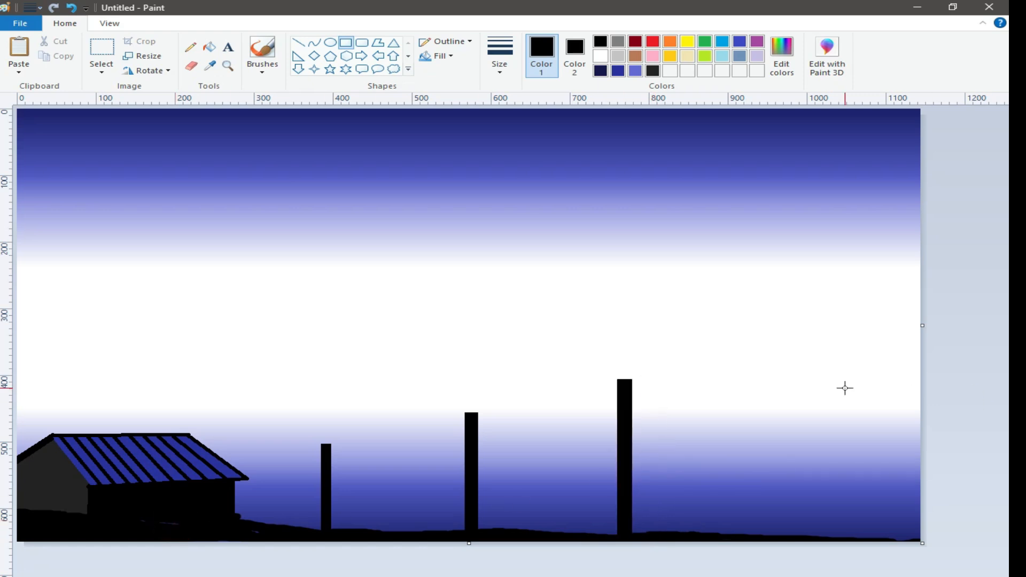
{"action": "left_click_drag", "start_coordinate": [803, 321], "coordinate": [811, 541]}
{"action": "left_click", "coordinate": [264, 533]}
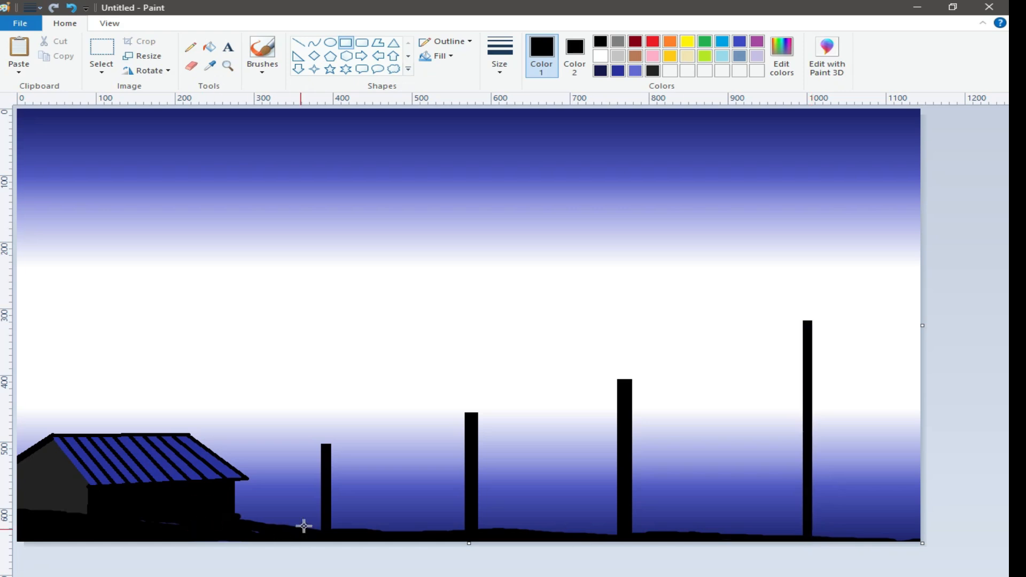
Add a short, wider filled black rectangle as a base at the foot of each of the four posts
{"action": "left_click_drag", "start_coordinate": [318, 510], "coordinate": [327, 524]}
{"action": "left_click", "coordinate": [320, 522]}
{"action": "left_click", "coordinate": [195, 516]}
{"action": "left_click_drag", "start_coordinate": [460, 510], "coordinate": [485, 532]}
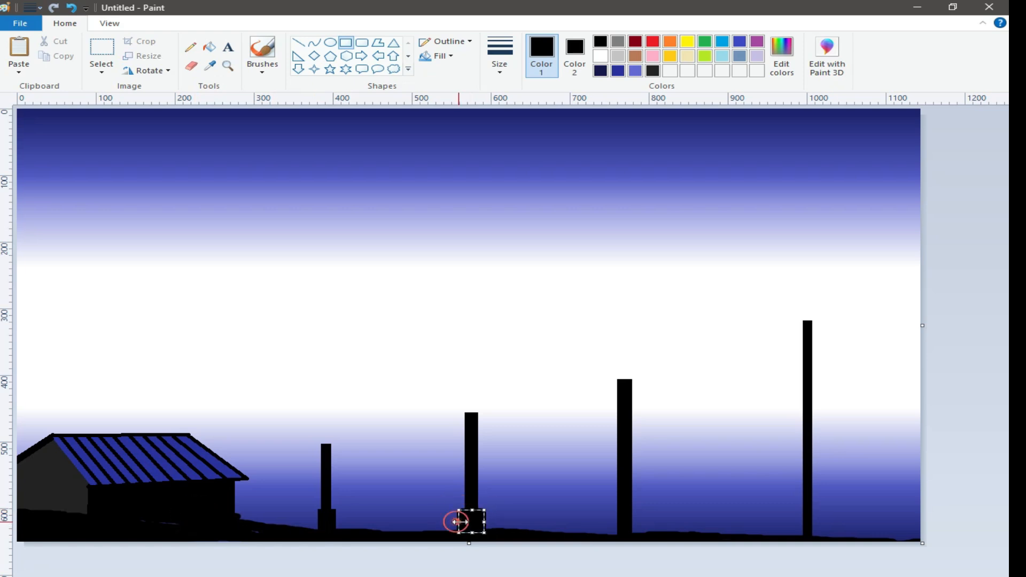
{"action": "left_click", "coordinate": [483, 523]}
{"action": "left_click", "coordinate": [460, 520]}
{"action": "left_click", "coordinate": [490, 527]}
{"action": "left_click", "coordinate": [503, 534]}
{"action": "left_click_drag", "start_coordinate": [614, 508], "coordinate": [633, 536]}
{"action": "left_click_drag", "start_coordinate": [798, 511], "coordinate": [818, 536]}
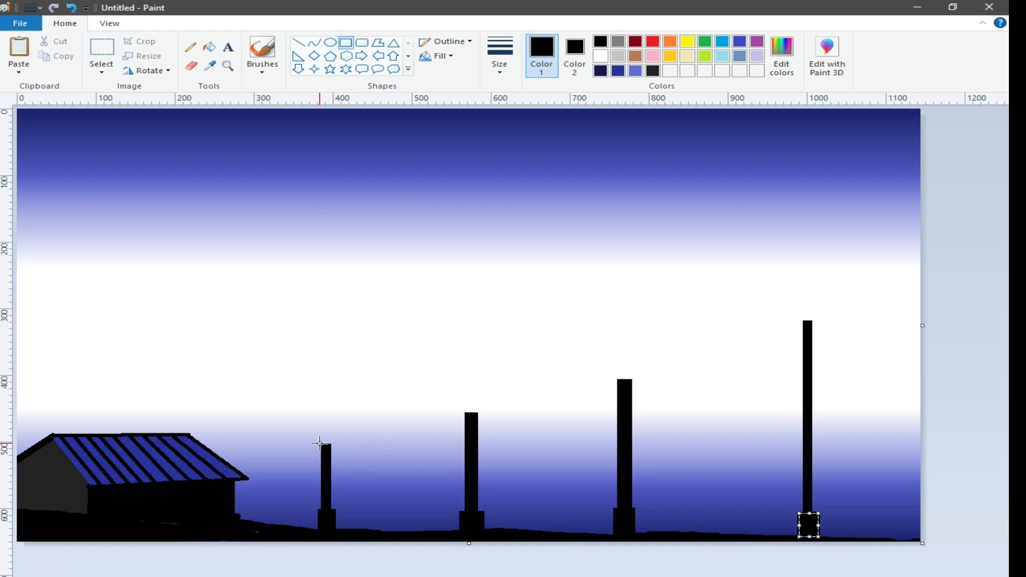
Set both colours to yellow and draw a filled circular lamp on top of the shortest post
{"action": "left_click", "coordinate": [330, 42]}
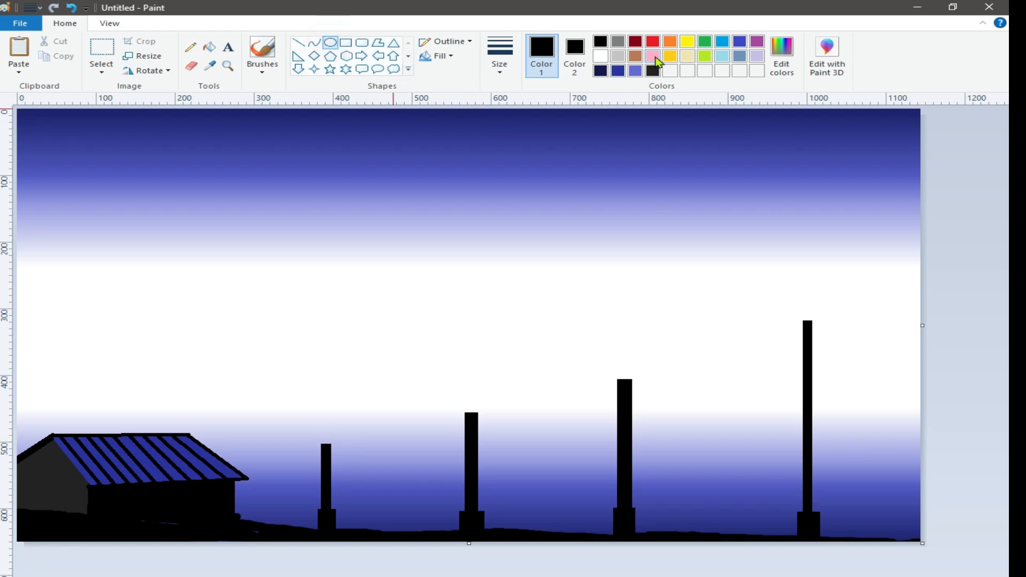
{"action": "left_click", "coordinate": [688, 42]}
{"action": "left_click", "coordinate": [329, 42]}
{"action": "left_click", "coordinate": [575, 51]}
{"action": "left_click", "coordinate": [687, 42]}
{"action": "left_click_drag", "start_coordinate": [316, 421], "coordinate": [331, 433]}
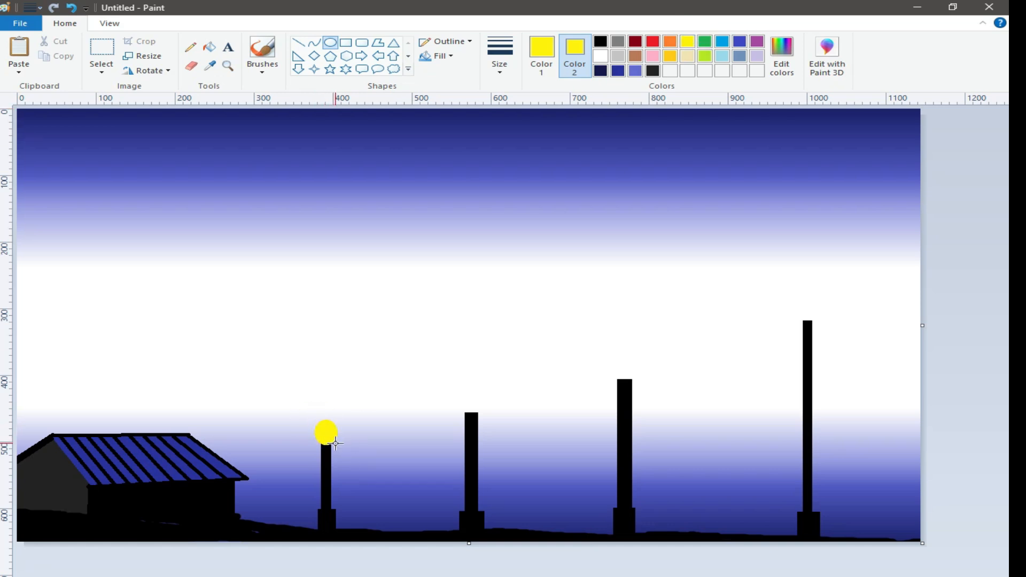
Draw filled yellow circular lamps on top of the other three posts, centring each on its post
{"action": "left_click", "coordinate": [463, 385]}
{"action": "mouse_move", "coordinate": [460, 389]}
{"action": "left_mouse_down"}
{"action": "mouse_move", "coordinate": [479, 411]}
{"action": "mouse_move", "coordinate": [456, 403]}
{"action": "left_mouse_up"}
{"action": "left_click", "coordinate": [465, 402]}
{"action": "left_click", "coordinate": [467, 390]}
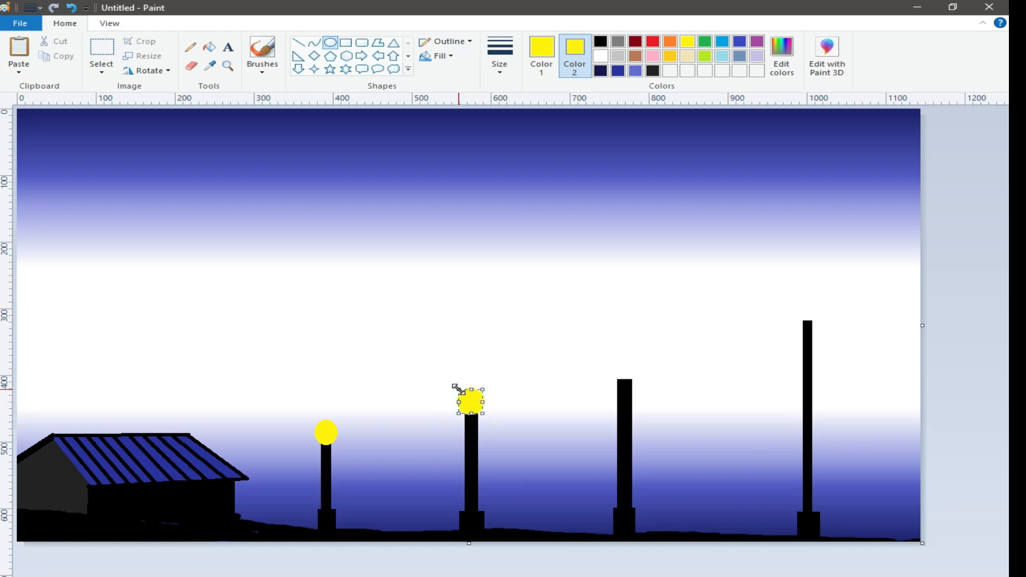
{"action": "left_click", "coordinate": [439, 559]}
{"action": "left_click_drag", "start_coordinate": [611, 356], "coordinate": [638, 384]}
{"action": "left_click", "coordinate": [811, 323]}
{"action": "left_click_drag", "start_coordinate": [794, 297], "coordinate": [821, 316]}
{"action": "left_click", "coordinate": [607, 524]}
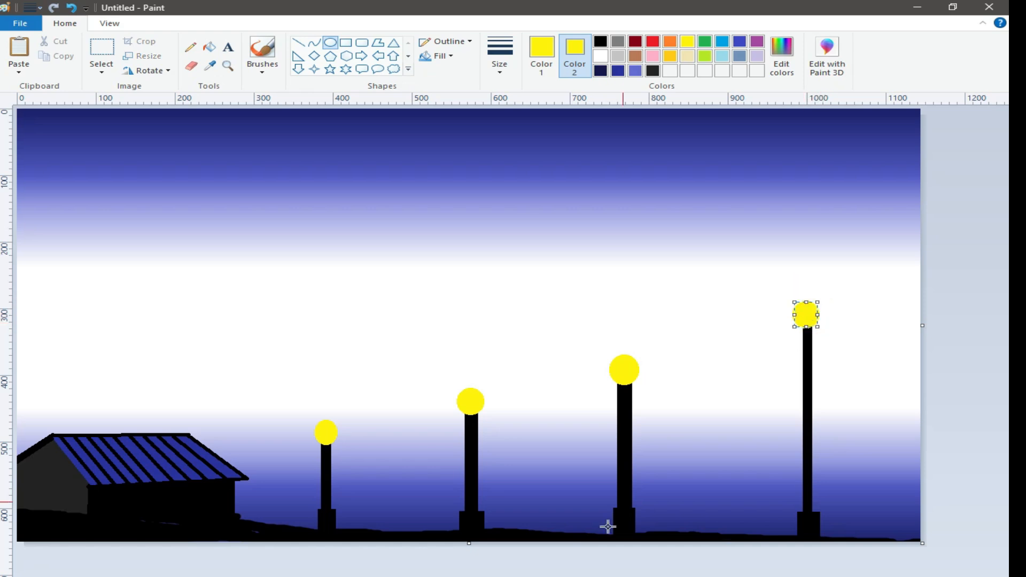
Try a rectangular block below the shortest post's lamp, set both colours to black, and undo the block
{"action": "left_click", "coordinate": [346, 43]}
{"action": "left_click_drag", "start_coordinate": [318, 448], "coordinate": [336, 466]}
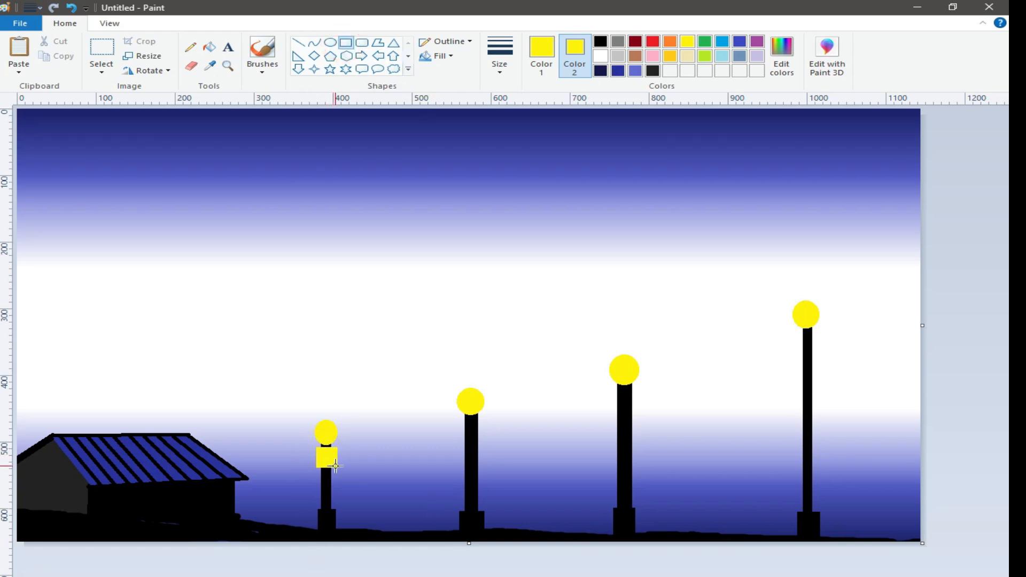
{"action": "left_click", "coordinate": [601, 41]}
{"action": "left_click", "coordinate": [540, 51]}
{"action": "left_click", "coordinate": [600, 42]}
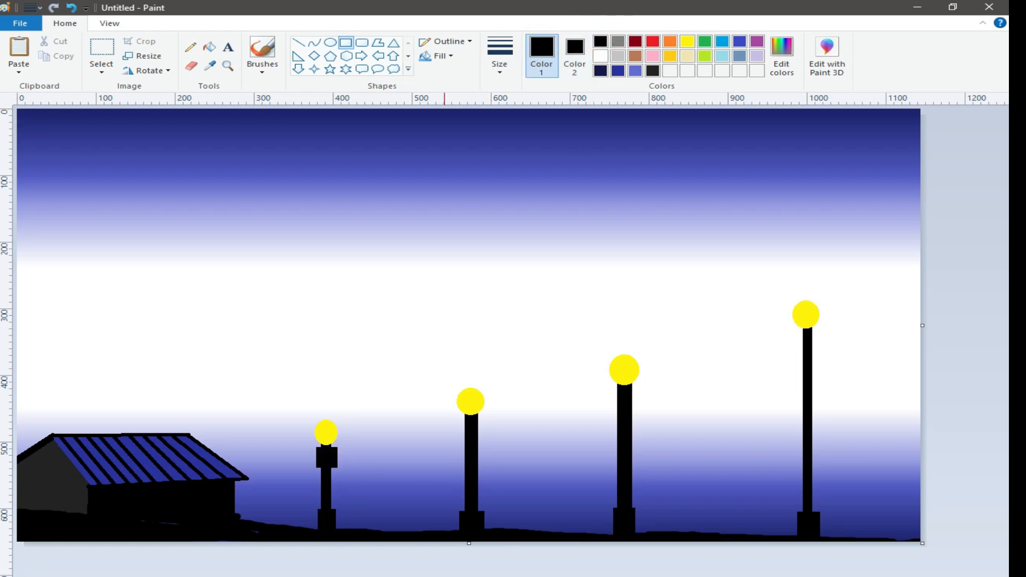
{"action": "left_click", "coordinate": [72, 7]}
Draw a small filled black ellipse where each yellow lamp meets its post, widening the one on the second post
{"action": "left_click", "coordinate": [330, 43]}
{"action": "left_click_drag", "start_coordinate": [320, 441], "coordinate": [328, 449]}
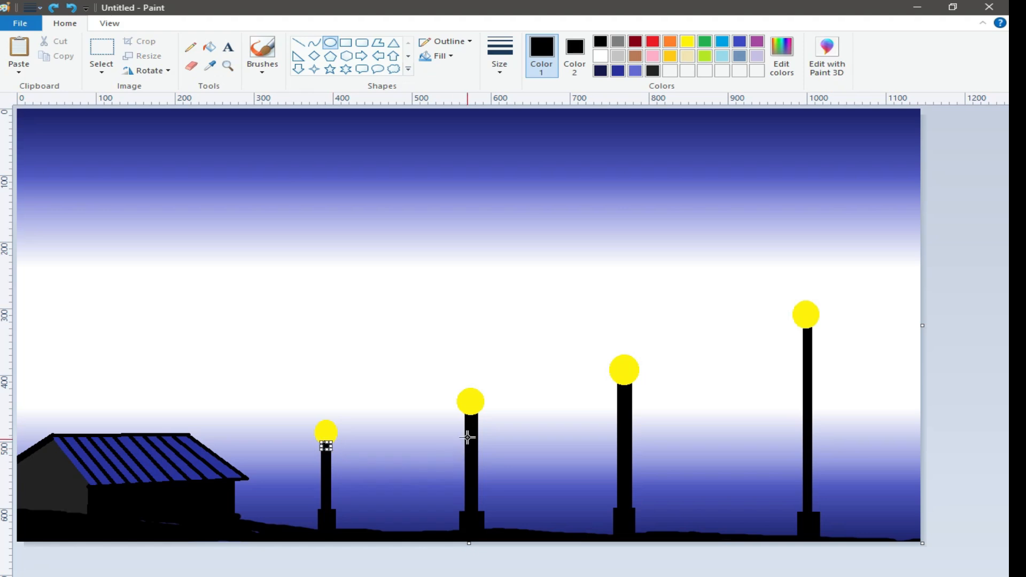
{"action": "left_click_drag", "start_coordinate": [464, 410], "coordinate": [477, 422]}
{"action": "left_click_drag", "start_coordinate": [619, 376], "coordinate": [629, 386]}
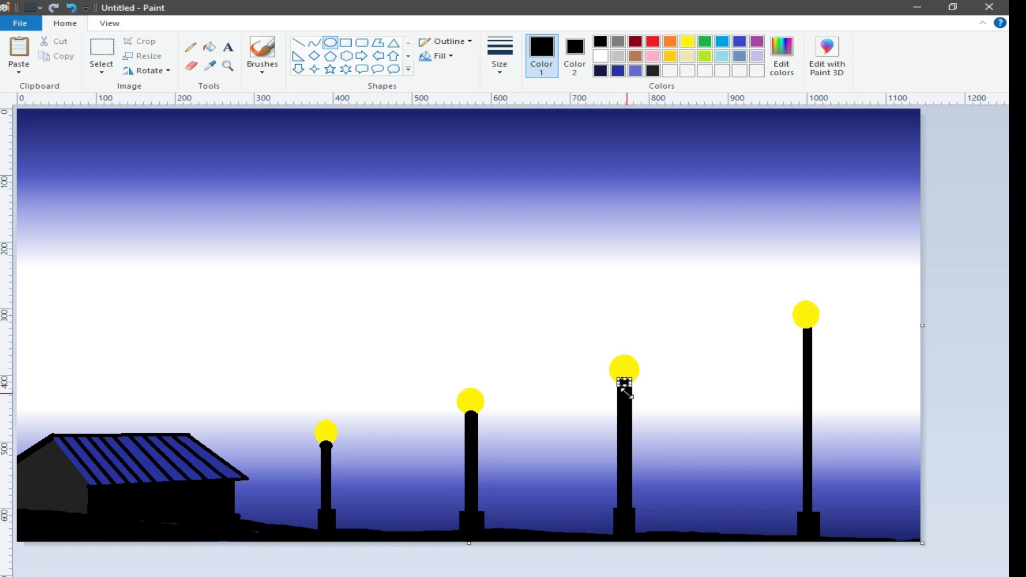
{"action": "left_click_drag", "start_coordinate": [799, 323], "coordinate": [814, 332]}
{"action": "left_click", "coordinate": [629, 422]}
{"action": "left_click", "coordinate": [624, 455]}
{"action": "left_click_drag", "start_coordinate": [466, 411], "coordinate": [477, 417]}
{"action": "left_click", "coordinate": [472, 447]}
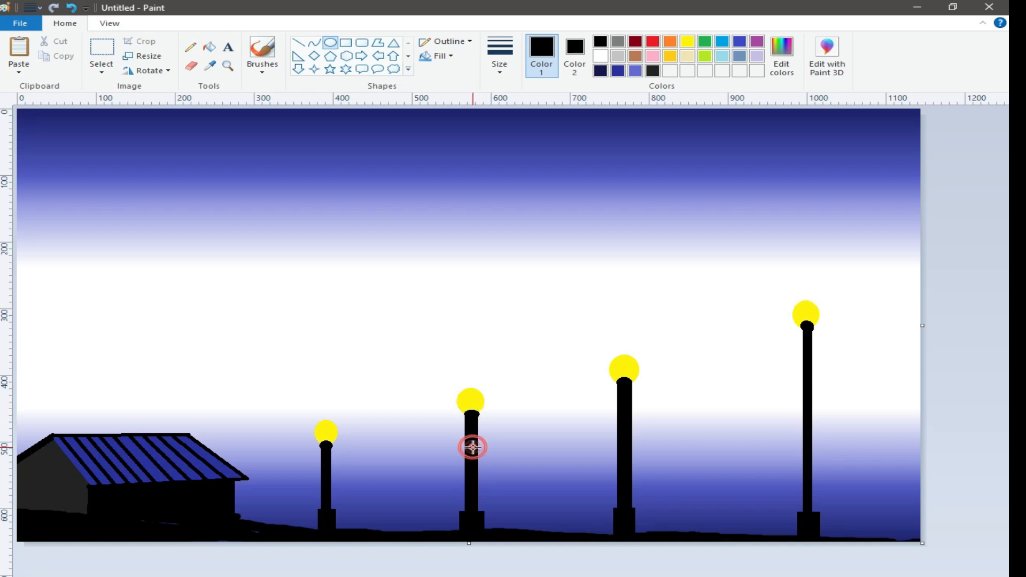
Draw a small filled black rectangular block just below the lamp on each of the four posts
{"action": "left_click", "coordinate": [345, 42]}
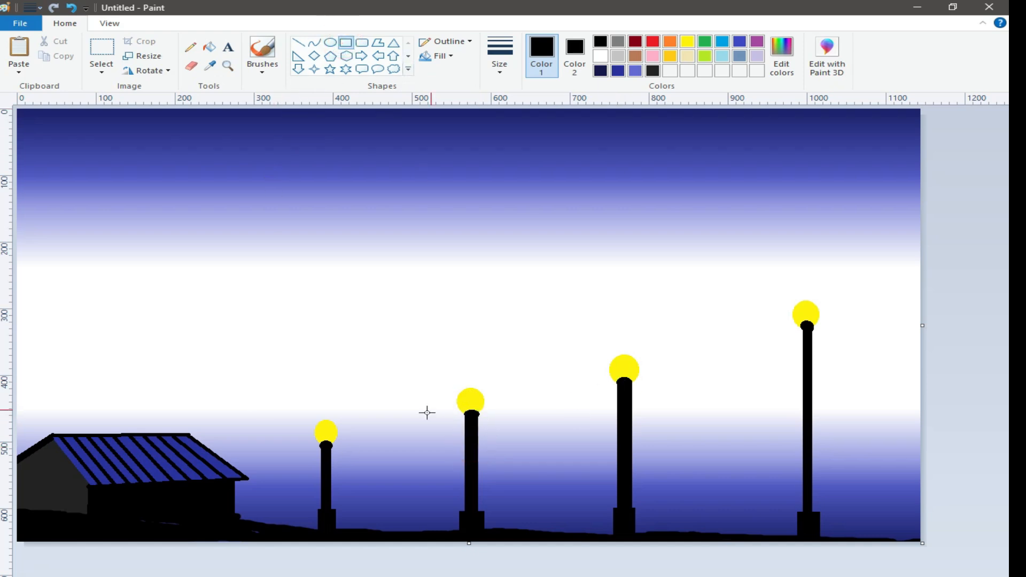
{"action": "mouse_move", "coordinate": [317, 450]}
{"action": "left_mouse_down"}
{"action": "mouse_move", "coordinate": [334, 466]}
{"action": "mouse_move", "coordinate": [319, 451]}
{"action": "left_mouse_up"}
{"action": "left_click", "coordinate": [318, 457]}
{"action": "left_click", "coordinate": [417, 572]}
{"action": "left_click_drag", "start_coordinate": [463, 415], "coordinate": [479, 436]}
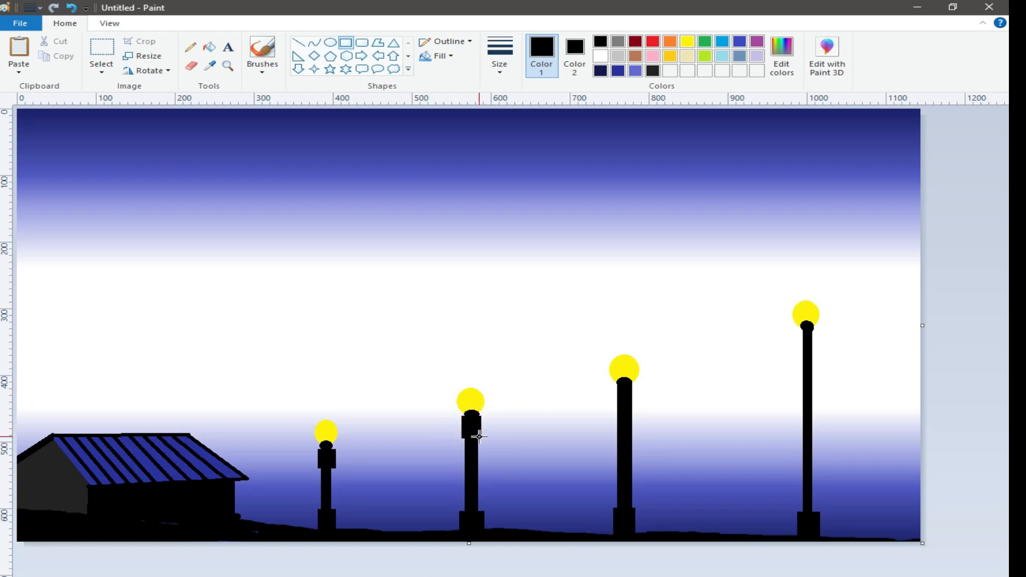
{"action": "left_click_drag", "start_coordinate": [481, 437], "coordinate": [481, 437]}
{"action": "left_click", "coordinate": [484, 572]}
{"action": "left_click_drag", "start_coordinate": [616, 384], "coordinate": [634, 406]}
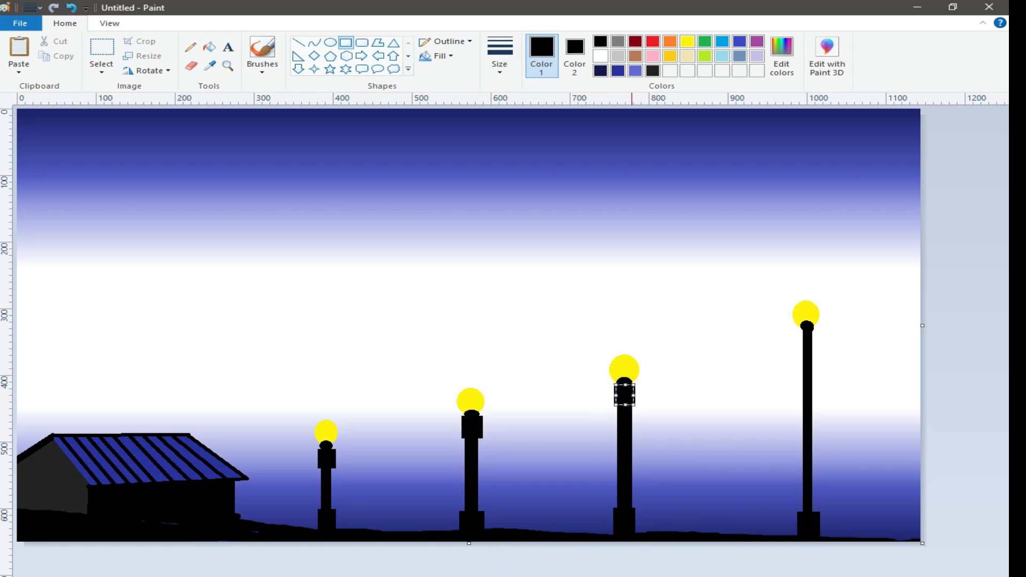
{"action": "left_click", "coordinate": [807, 332]}
{"action": "left_click_drag", "start_coordinate": [807, 332], "coordinate": [817, 350]}
{"action": "left_click", "coordinate": [746, 569]}
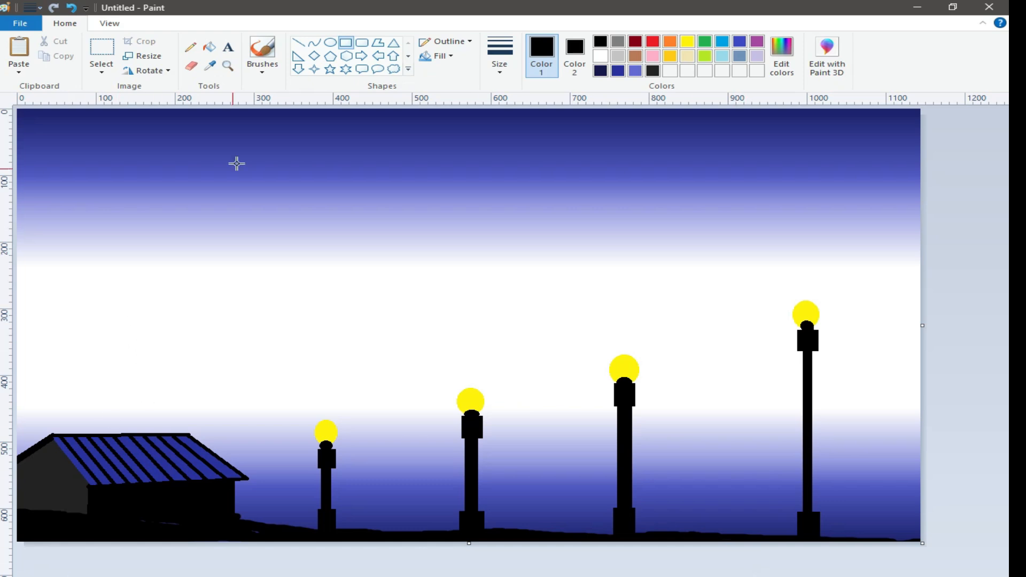
Set both colours to white and draw a large filled moon in the upper middle sky, enlarging and centring it
{"action": "left_click", "coordinate": [330, 43]}
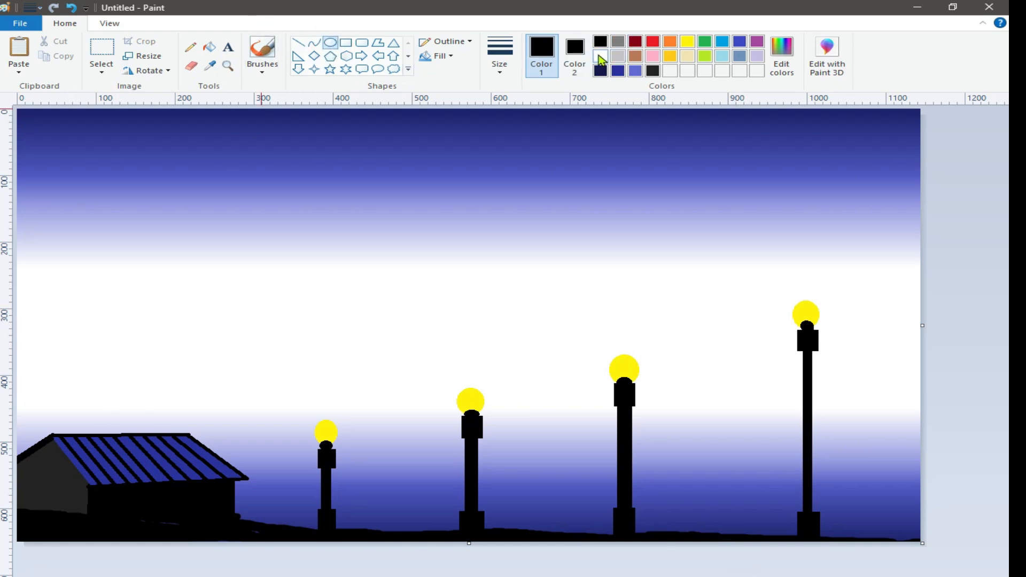
{"action": "left_click", "coordinate": [601, 57]}
{"action": "left_click", "coordinate": [574, 53]}
{"action": "left_click", "coordinate": [600, 56]}
{"action": "left_click_drag", "start_coordinate": [422, 143], "coordinate": [548, 251]}
{"action": "left_click_drag", "start_coordinate": [477, 199], "coordinate": [446, 172]}
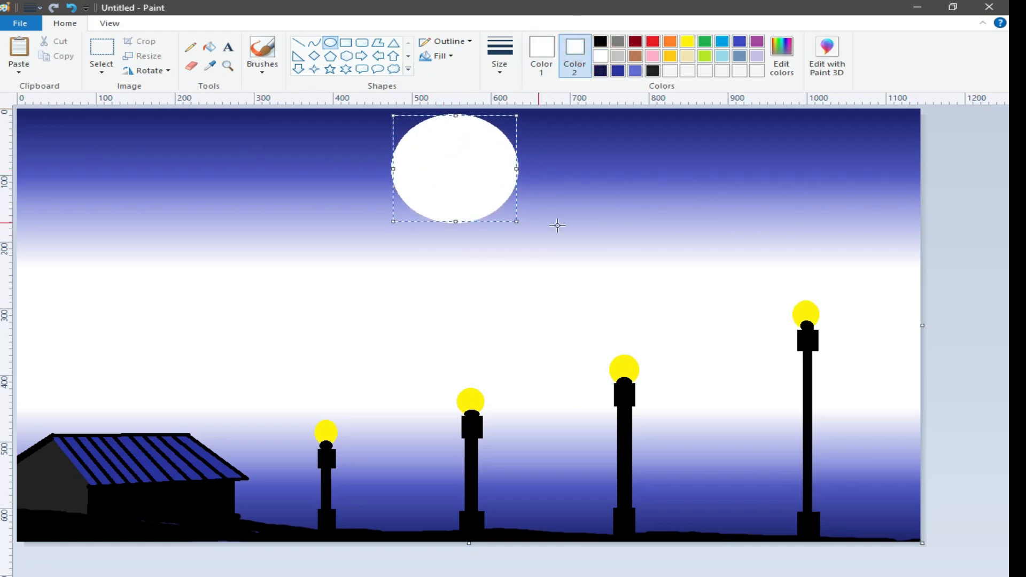
{"action": "left_click_drag", "start_coordinate": [514, 223], "coordinate": [546, 253]}
{"action": "left_click_drag", "start_coordinate": [464, 195], "coordinate": [463, 192]}
{"action": "left_click", "coordinate": [732, 228]}
Scatter small white five-point stars of varying size across the sky on both sides of the moon
{"action": "left_click", "coordinate": [330, 68]}
{"action": "left_click", "coordinate": [446, 42]}
{"action": "left_click", "coordinate": [464, 46]}
{"action": "left_click_drag", "start_coordinate": [319, 138], "coordinate": [328, 149]}
{"action": "left_click_drag", "start_coordinate": [56, 148], "coordinate": [69, 157]}
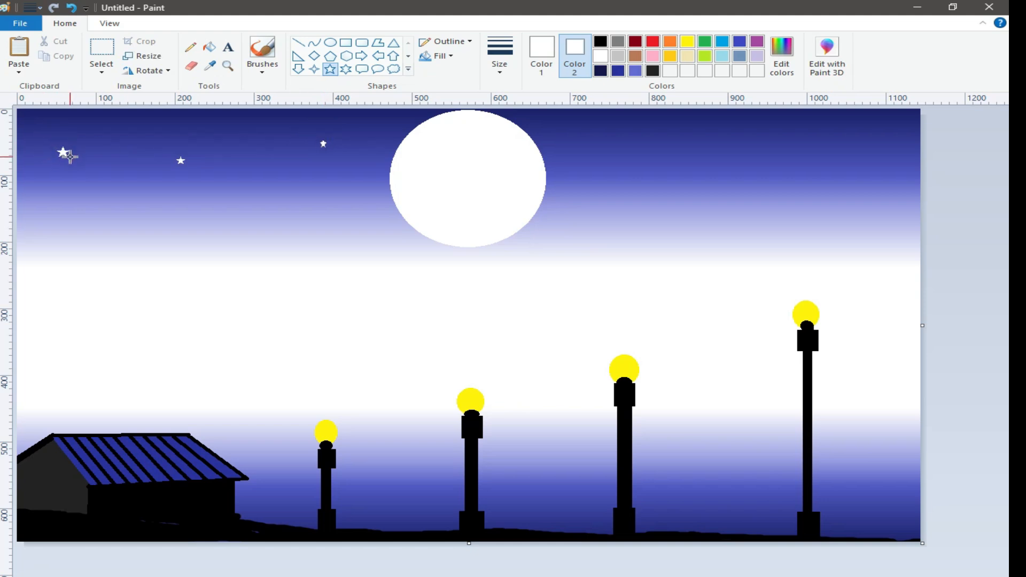
{"action": "left_click_drag", "start_coordinate": [159, 119], "coordinate": [164, 125]}
{"action": "left_click_drag", "start_coordinate": [684, 133], "coordinate": [694, 142]}
{"action": "left_click_drag", "start_coordinate": [889, 129], "coordinate": [899, 137]}
{"action": "left_click_drag", "start_coordinate": [776, 168], "coordinate": [783, 176]}
{"action": "left_click_drag", "start_coordinate": [603, 216], "coordinate": [612, 225]}
{"action": "left_click_drag", "start_coordinate": [829, 221], "coordinate": [837, 229]}
{"action": "left_click_drag", "start_coordinate": [257, 227], "coordinate": [265, 233]}
{"action": "left_click_drag", "start_coordinate": [80, 231], "coordinate": [93, 240]}
{"action": "left_click", "coordinate": [198, 261]}
Dot many tiny white stars across the upper sky on both sides of the moon with the Pencil
{"action": "left_click", "coordinate": [195, 48]}
{"action": "left_click", "coordinate": [211, 130]}
{"action": "left_click", "coordinate": [252, 171]}
{"action": "left_click", "coordinate": [183, 207]}
{"action": "left_click", "coordinate": [116, 175]}
{"action": "left_click", "coordinate": [97, 126]}
{"action": "left_click", "coordinate": [54, 189]}
{"action": "left_click", "coordinate": [53, 116]}
{"action": "left_click", "coordinate": [33, 133]}
{"action": "left_click", "coordinate": [75, 143]}
{"action": "left_click", "coordinate": [216, 116]}
{"action": "left_click", "coordinate": [293, 126]}
{"action": "left_click", "coordinate": [271, 152]}
{"action": "left_click", "coordinate": [353, 137]}
{"action": "left_click", "coordinate": [387, 114]}
{"action": "left_click", "coordinate": [370, 151]}
{"action": "left_click", "coordinate": [326, 172]}
{"action": "left_click", "coordinate": [614, 148]}
{"action": "left_click", "coordinate": [564, 128]}
{"action": "left_click", "coordinate": [582, 132]}
{"action": "left_click", "coordinate": [577, 157]}
{"action": "left_click", "coordinate": [613, 127]}
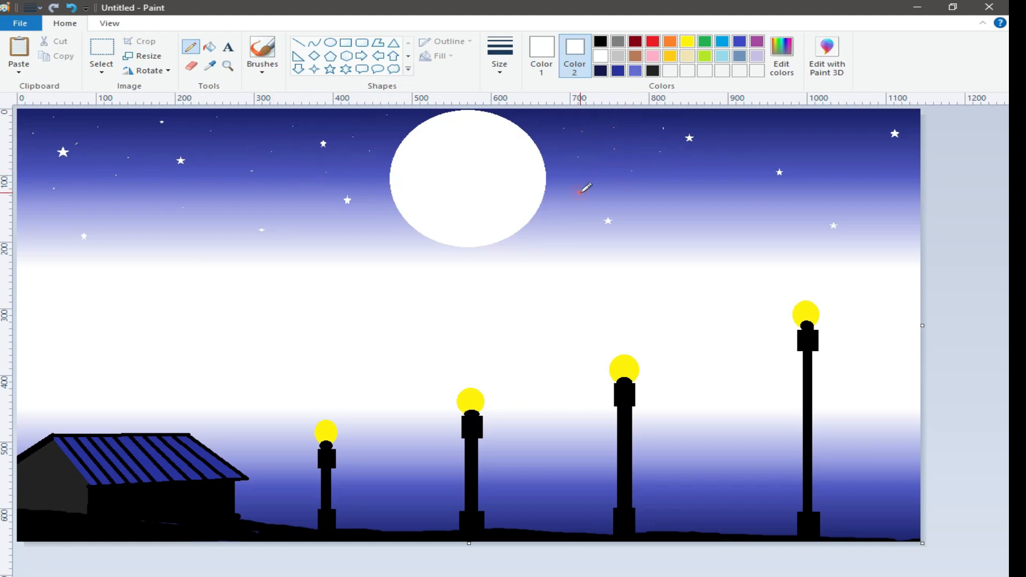
{"action": "left_click", "coordinate": [727, 145]}
{"action": "left_click", "coordinate": [731, 119]}
{"action": "left_click", "coordinate": [906, 164]}
{"action": "left_click", "coordinate": [859, 152]}
{"action": "left_click", "coordinate": [882, 128]}
{"action": "left_click", "coordinate": [910, 121]}
{"action": "left_click", "coordinate": [917, 151]}
{"action": "left_click", "coordinate": [751, 132]}
{"action": "left_click", "coordinate": [597, 118]}
{"action": "left_click", "coordinate": [551, 118]}
{"action": "left_click", "coordinate": [560, 148]}
{"action": "left_click", "coordinate": [568, 189]}
{"action": "left_click", "coordinate": [720, 153]}
{"action": "left_click", "coordinate": [762, 112]}
{"action": "left_click", "coordinate": [827, 130]}
{"action": "left_click", "coordinate": [902, 161]}
Set both colours to black and paint a grass tuft between the first two posts using the oil brush at its thinnest size
{"action": "left_click", "coordinate": [262, 72]}
{"action": "left_click", "coordinate": [264, 100]}
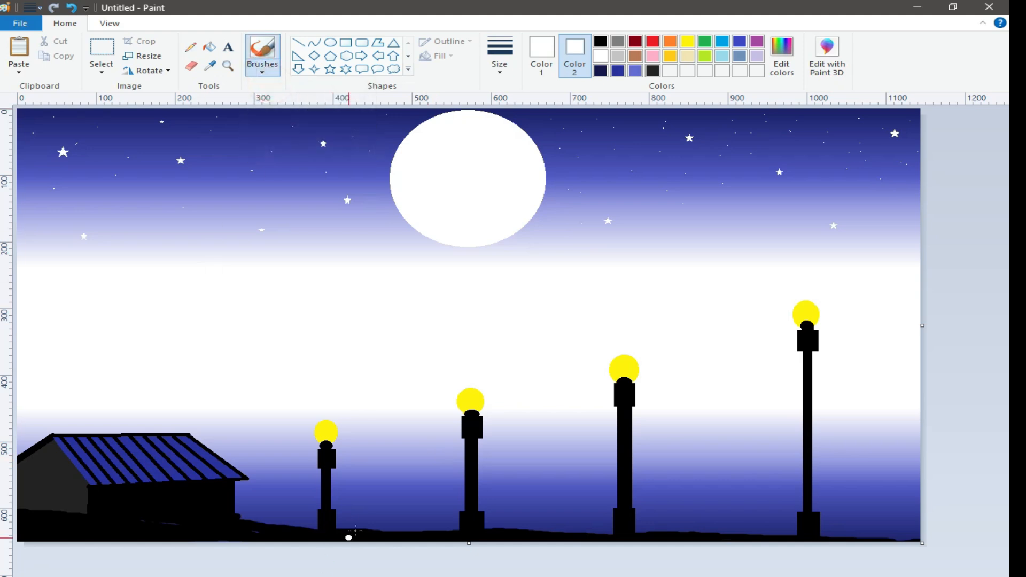
{"action": "left_click", "coordinate": [600, 43]}
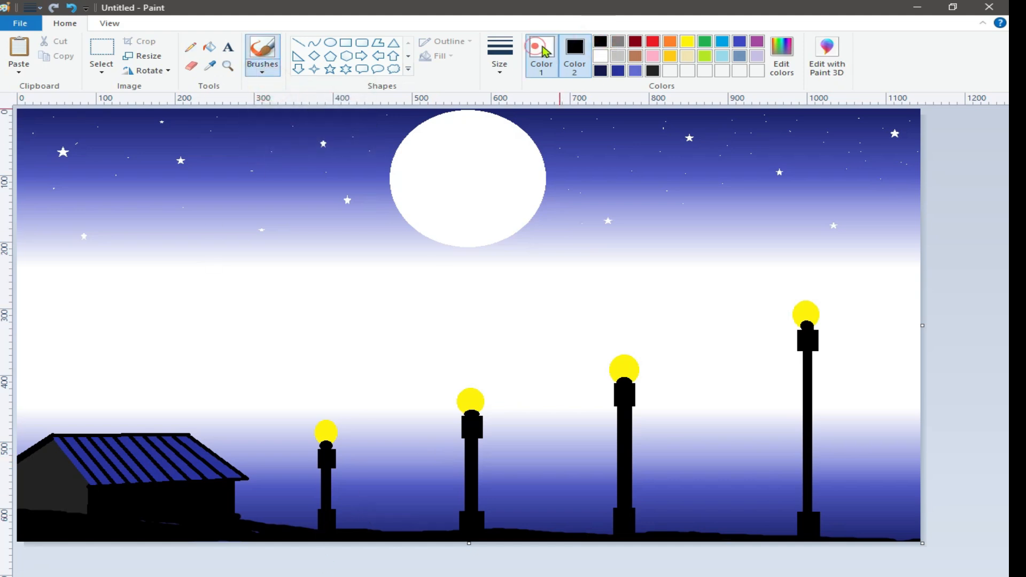
{"action": "left_click", "coordinate": [601, 43]}
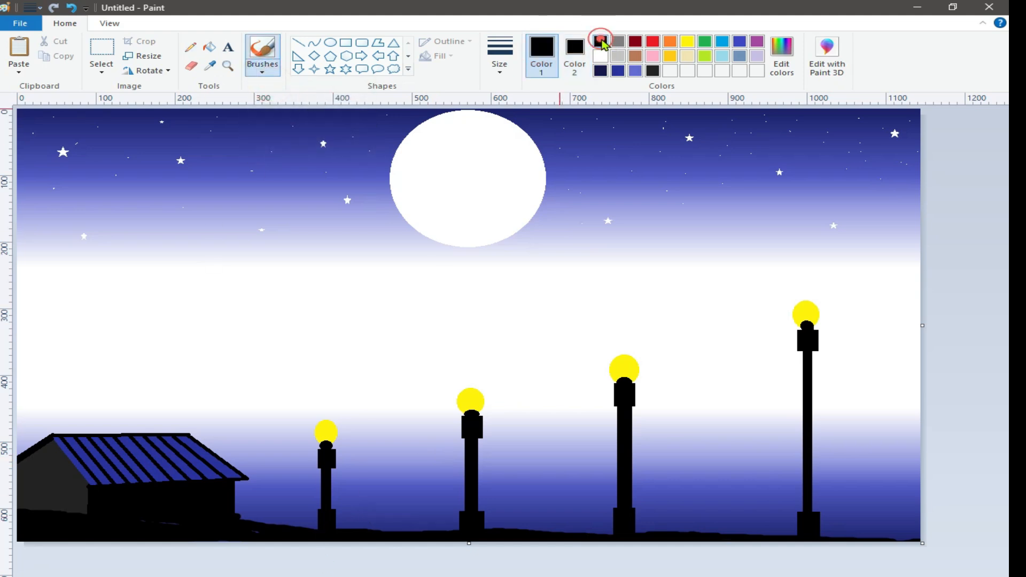
{"action": "left_click", "coordinate": [262, 71]}
{"action": "left_click", "coordinate": [262, 113]}
{"action": "left_click", "coordinate": [421, 190]}
{"action": "key", "text": "ctrl+z"}
{"action": "left_click", "coordinate": [499, 59]}
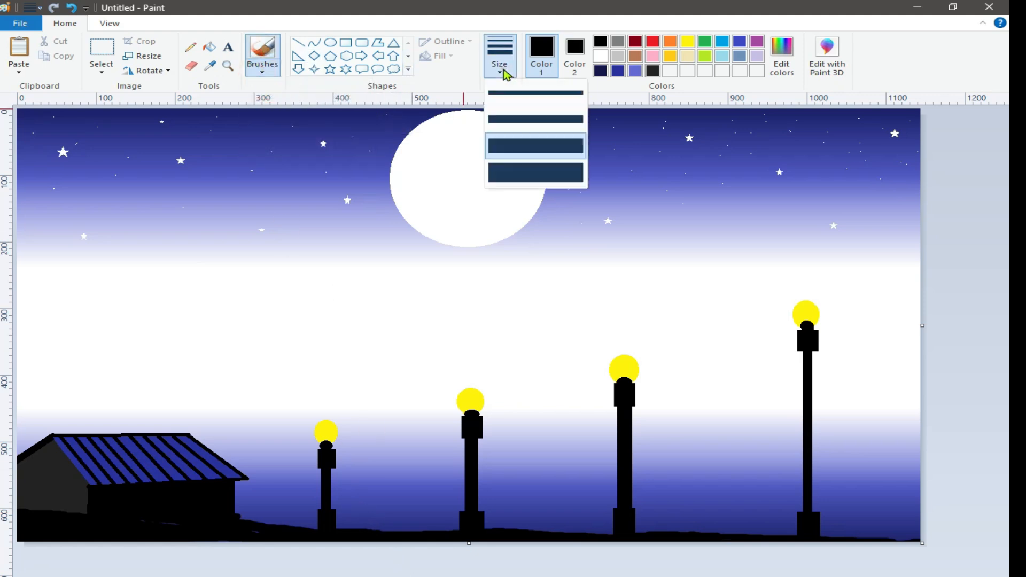
{"action": "left_click", "coordinate": [517, 97]}
{"action": "mouse_move", "coordinate": [380, 520]}
{"action": "left_mouse_down"}
{"action": "mouse_move", "coordinate": [402, 516]}
{"action": "mouse_move", "coordinate": [392, 529]}
{"action": "mouse_move", "coordinate": [415, 526]}
{"action": "mouse_move", "coordinate": [400, 536]}
{"action": "mouse_move", "coordinate": [368, 524]}
{"action": "mouse_move", "coordinate": [384, 535]}
{"action": "mouse_move", "coordinate": [366, 516]}
{"action": "mouse_move", "coordinate": [380, 515]}
{"action": "mouse_move", "coordinate": [383, 531]}
{"action": "mouse_move", "coordinate": [381, 511]}
{"action": "mouse_move", "coordinate": [391, 526]}
{"action": "mouse_move", "coordinate": [404, 510]}
{"action": "mouse_move", "coordinate": [401, 528]}
{"action": "mouse_move", "coordinate": [415, 524]}
{"action": "mouse_move", "coordinate": [394, 530]}
{"action": "left_mouse_up"}
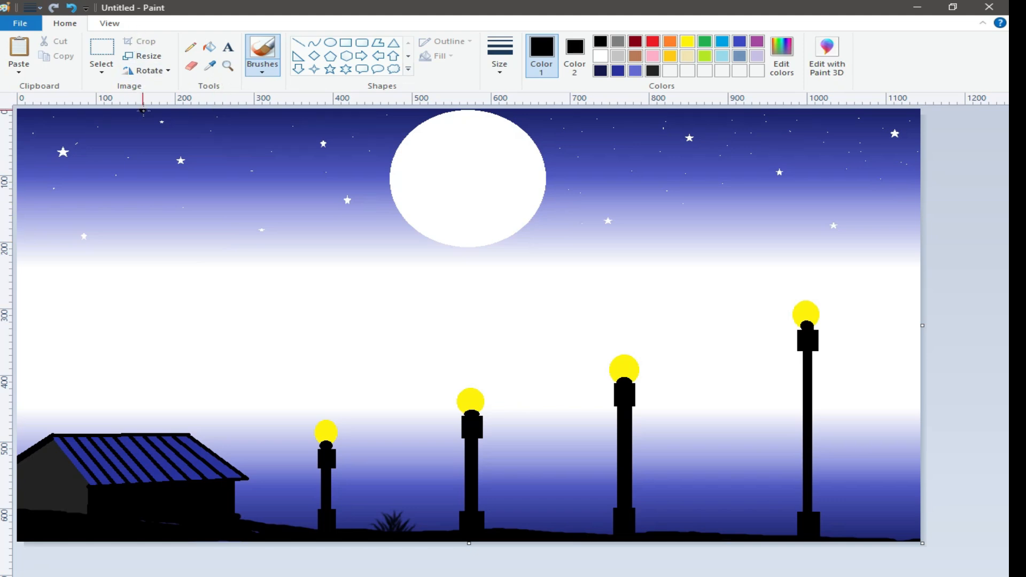
Copy the grass tuft with a rectangular selection and paste it on the ground between the second and third posts
{"action": "left_click", "coordinate": [102, 71]}
{"action": "left_click", "coordinate": [128, 102]}
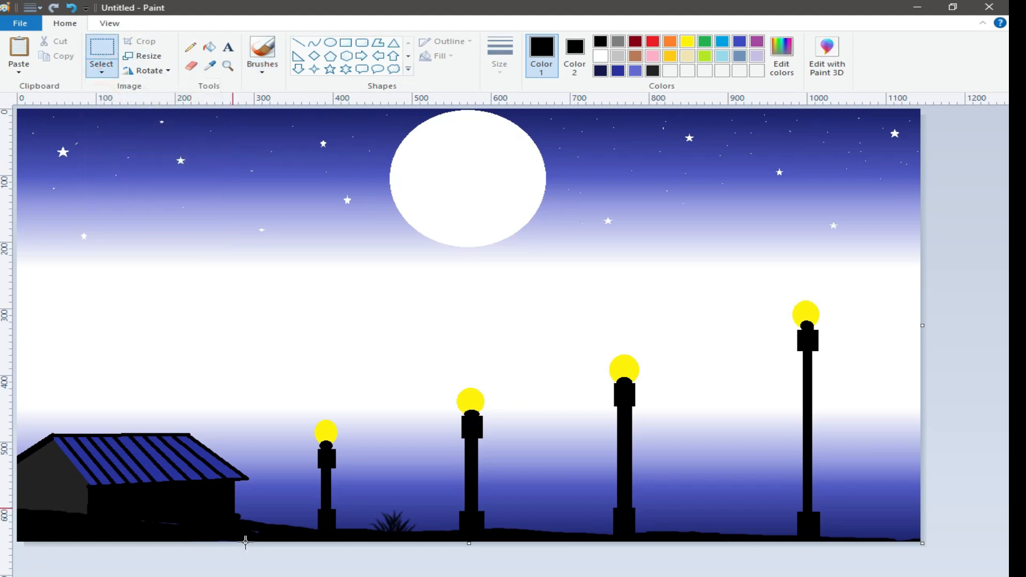
{"action": "left_click_drag", "start_coordinate": [362, 508], "coordinate": [427, 543]}
{"action": "right_click", "coordinate": [401, 526]}
{"action": "left_click", "coordinate": [438, 397]}
{"action": "right_click", "coordinate": [191, 370]}
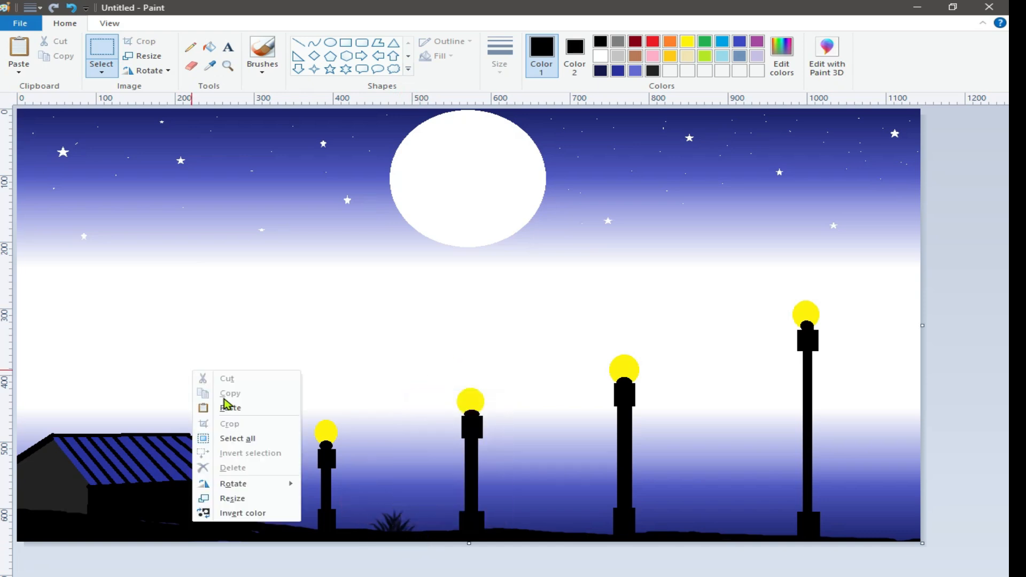
{"action": "left_click", "coordinate": [225, 404]}
{"action": "left_click_drag", "start_coordinate": [40, 138], "coordinate": [550, 522]}
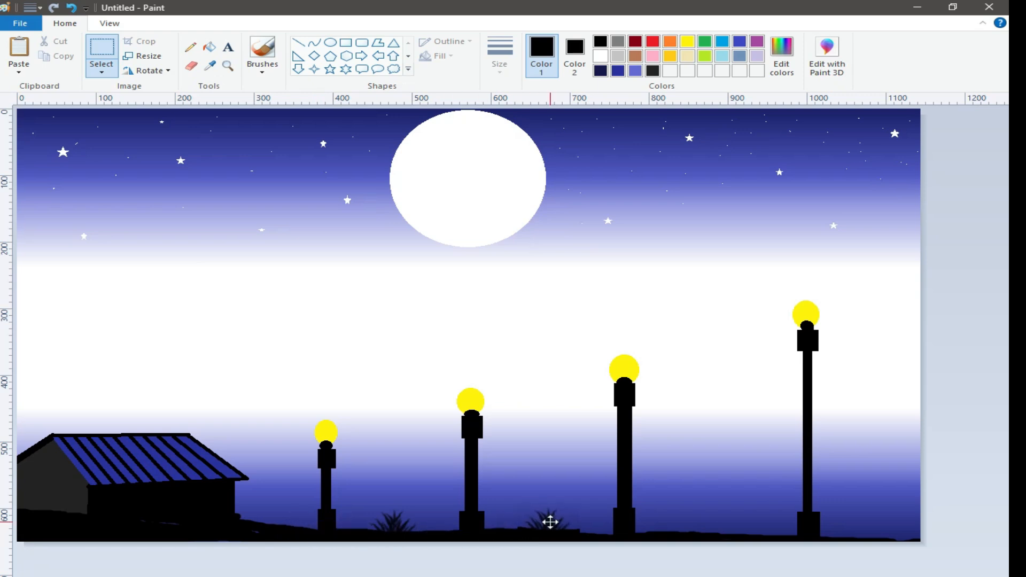
Paste two more grass tufts, placing one between the third and fourth posts and one beyond the tallest post
{"action": "right_click", "coordinate": [188, 246]}
{"action": "left_click", "coordinate": [225, 286]}
{"action": "left_click_drag", "start_coordinate": [46, 131], "coordinate": [724, 528]}
{"action": "right_click", "coordinate": [79, 261]}
{"action": "left_click", "coordinate": [114, 295]}
{"action": "left_click_drag", "start_coordinate": [50, 130], "coordinate": [877, 531]}
Try placing one more pasted copy of the grass tuft, and undo it
{"action": "right_click", "coordinate": [202, 284]}
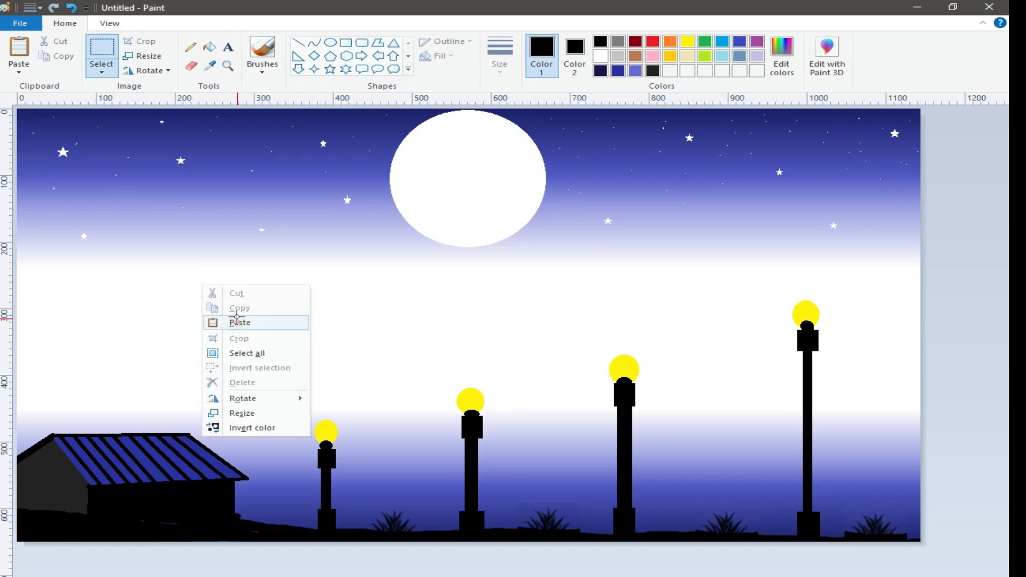
{"action": "left_click", "coordinate": [236, 321]}
{"action": "left_click_drag", "start_coordinate": [46, 126], "coordinate": [8, 7]}
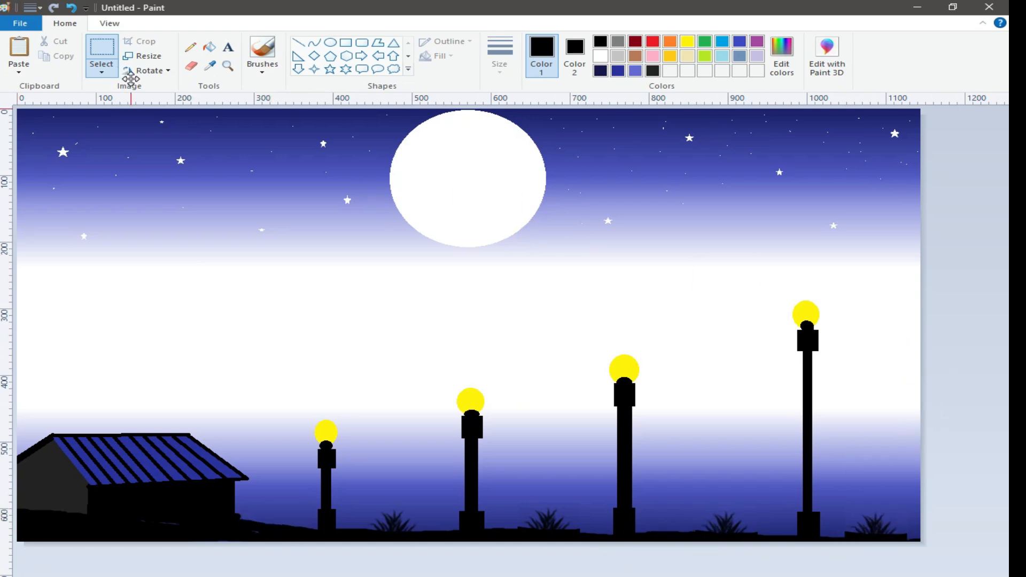
{"action": "left_click_drag", "start_coordinate": [130, 79], "coordinate": [182, 221]}
{"action": "left_click", "coordinate": [71, 7]}
Paint uneven black ground along the post bases and pasted tufts up to the canvas edge with the basic brush
{"action": "left_click", "coordinate": [262, 67]}
{"action": "left_click", "coordinate": [262, 91]}
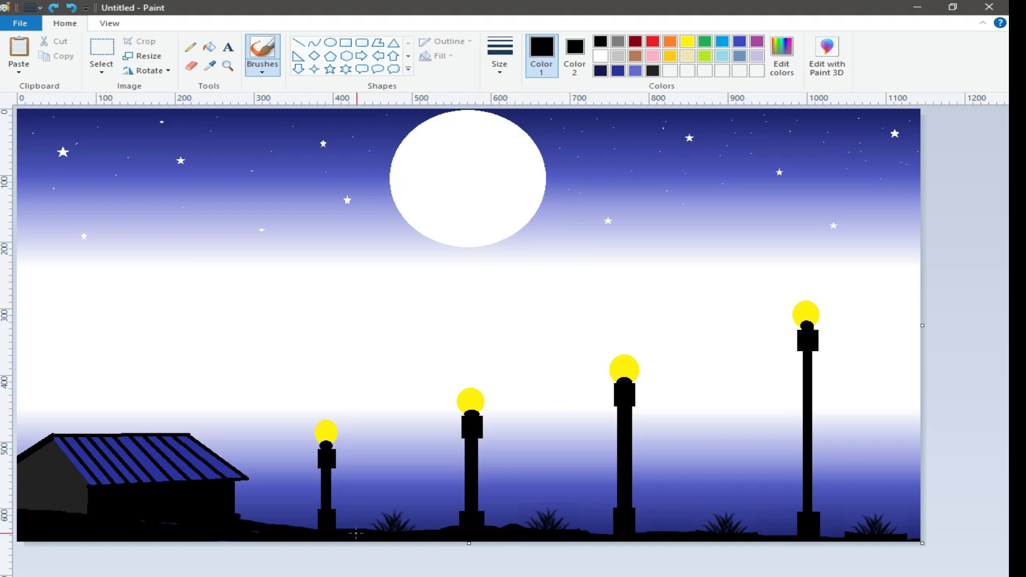
{"action": "left_click_drag", "start_coordinate": [631, 538], "coordinate": [594, 534]}
{"action": "left_click_drag", "start_coordinate": [664, 537], "coordinate": [693, 536]}
{"action": "left_click_drag", "start_coordinate": [791, 539], "coordinate": [838, 537]}
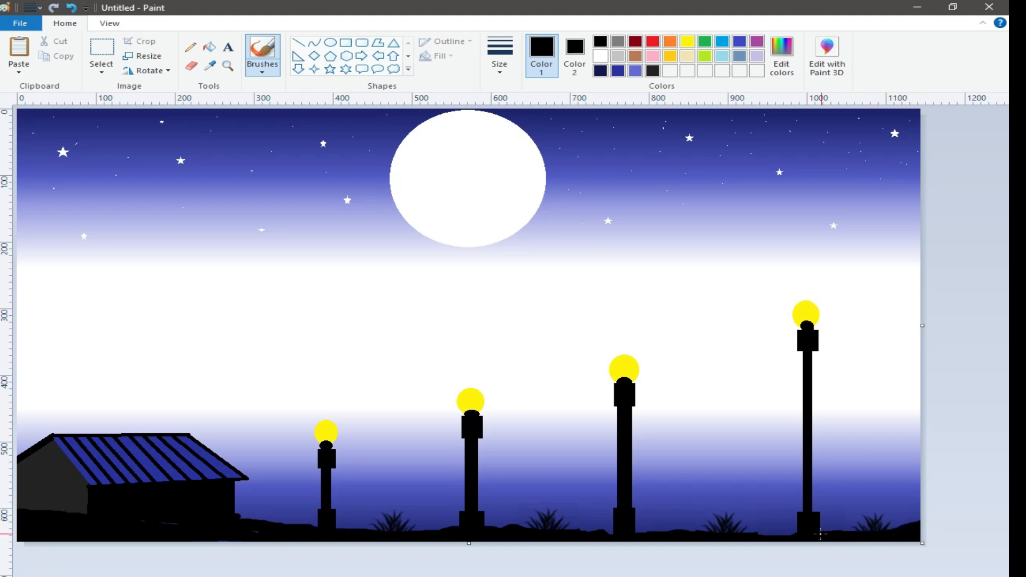
Paint black grass blades with the oil brush from the house wall to just past the shortest post
{"action": "left_click", "coordinate": [261, 72]}
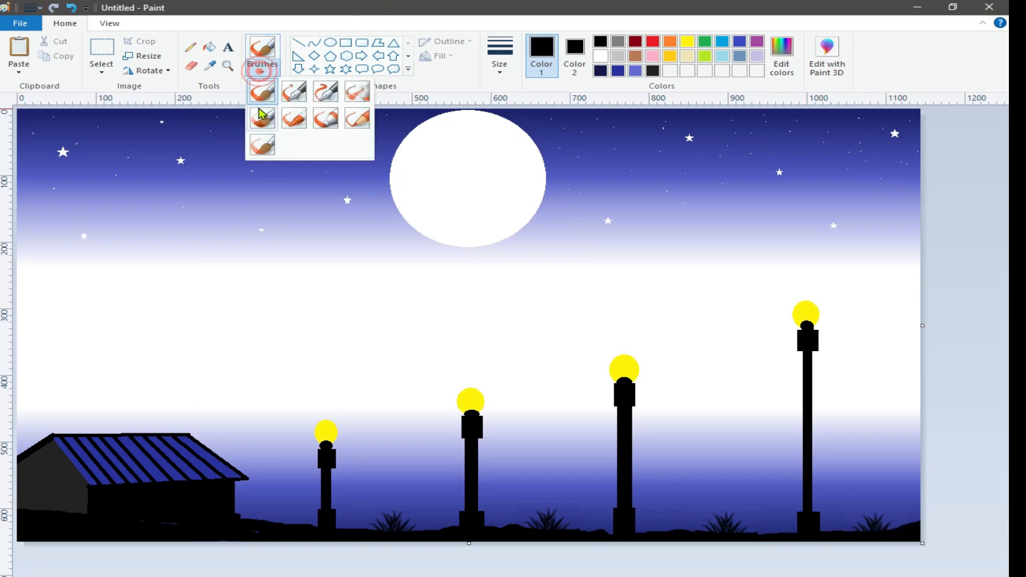
{"action": "left_click", "coordinate": [259, 110]}
{"action": "left_click_drag", "start_coordinate": [309, 514], "coordinate": [335, 525]}
{"action": "left_click", "coordinate": [344, 519]}
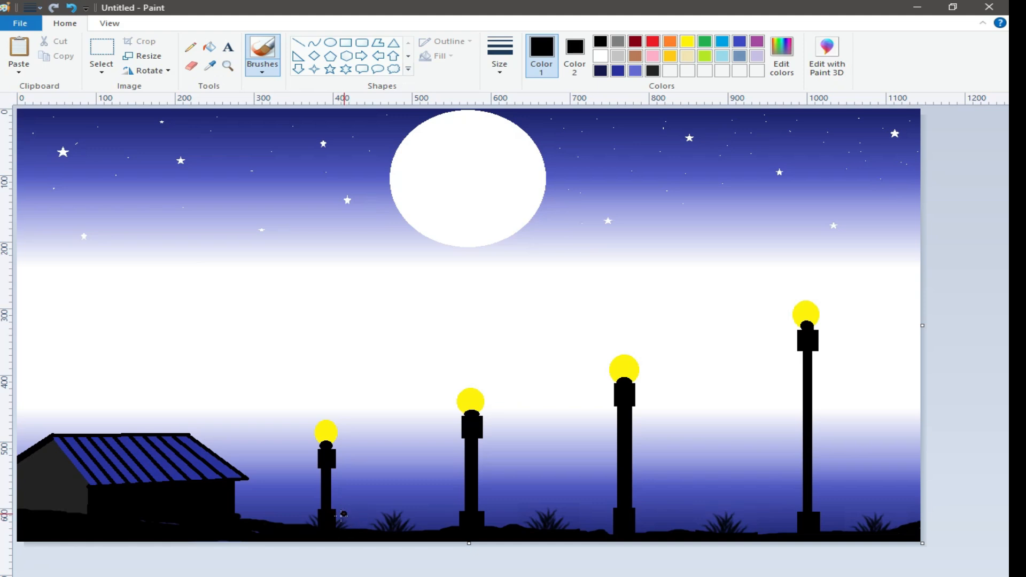
{"action": "left_click_drag", "start_coordinate": [292, 517], "coordinate": [303, 526]}
{"action": "mouse_move", "coordinate": [287, 515]}
{"action": "left_mouse_down"}
{"action": "mouse_move", "coordinate": [297, 522]}
{"action": "mouse_move", "coordinate": [274, 523]}
{"action": "left_mouse_up"}
{"action": "left_click_drag", "start_coordinate": [251, 507], "coordinate": [256, 523]}
{"action": "left_click_drag", "start_coordinate": [259, 508], "coordinate": [313, 526]}
{"action": "left_click_drag", "start_coordinate": [319, 519], "coordinate": [351, 527]}
{"action": "left_click", "coordinate": [258, 509]}
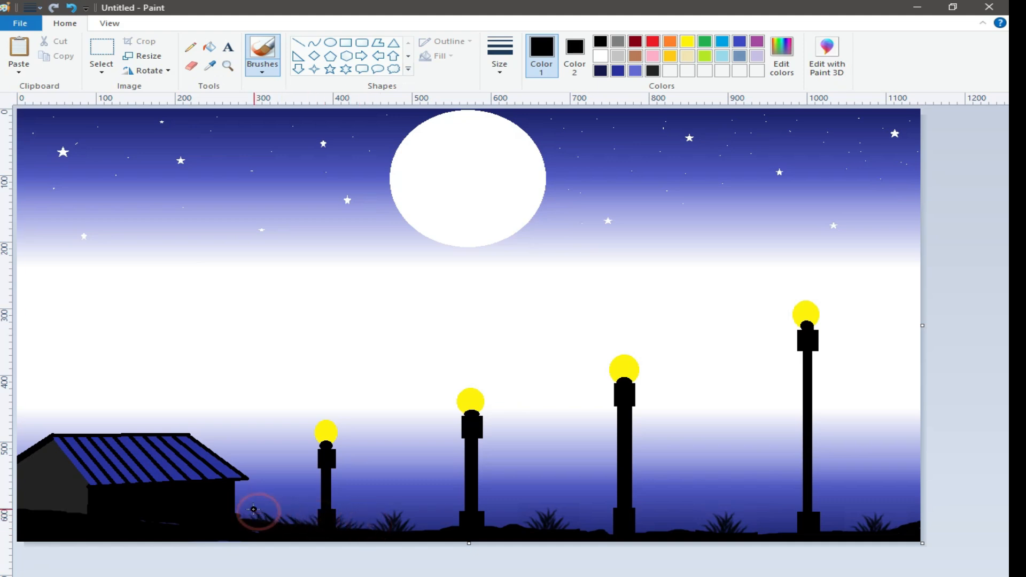
Paint small black grass blades on the ground around the second post and towards the third post
{"action": "mouse_move", "coordinate": [443, 520]}
{"action": "left_mouse_down"}
{"action": "mouse_move", "coordinate": [460, 527]}
{"action": "mouse_move", "coordinate": [449, 524]}
{"action": "left_mouse_up"}
{"action": "left_click", "coordinate": [494, 529]}
{"action": "left_click", "coordinate": [500, 524]}
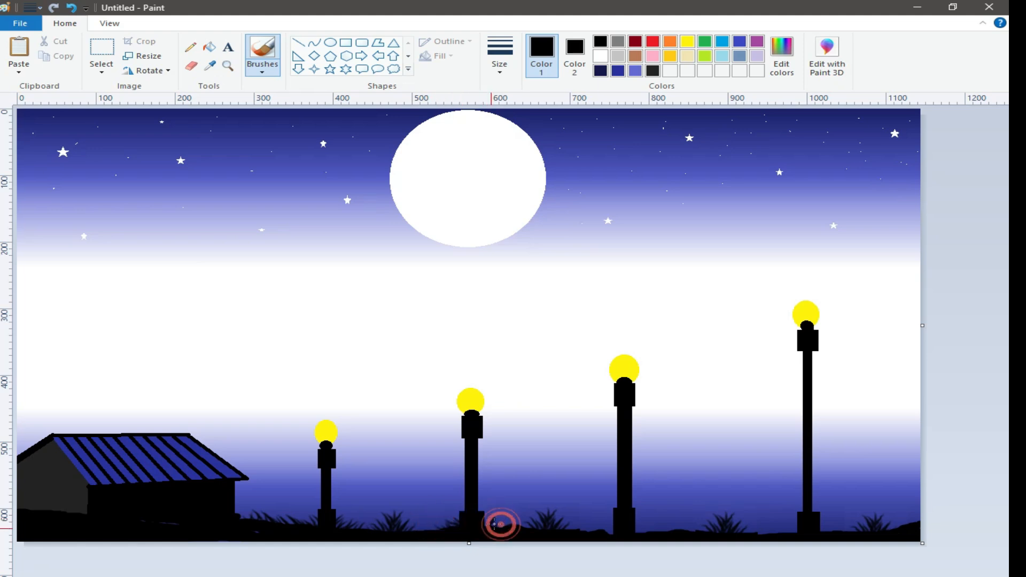
{"action": "left_click", "coordinate": [494, 515]}
{"action": "left_click", "coordinate": [506, 528]}
{"action": "left_click", "coordinate": [598, 524]}
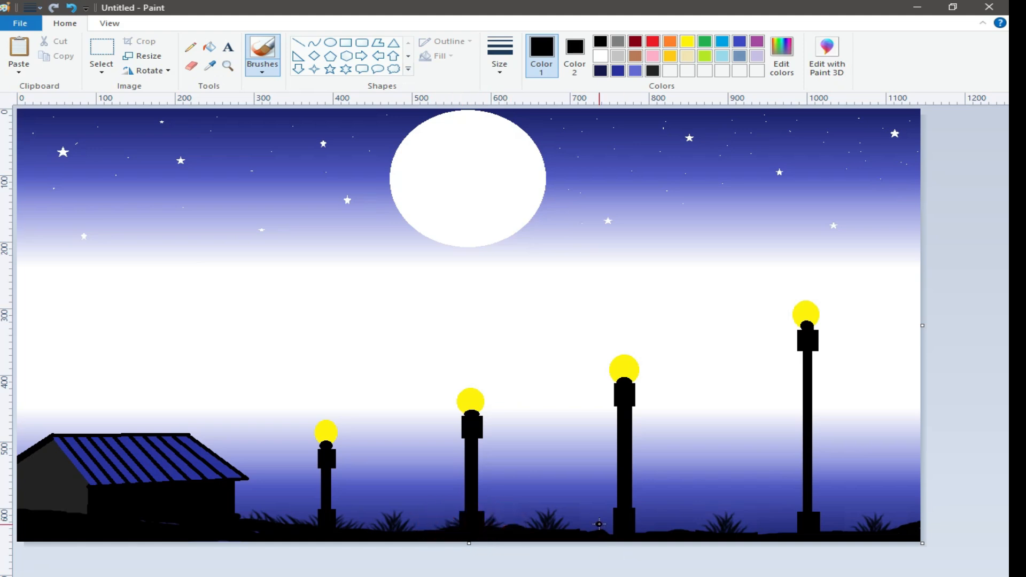